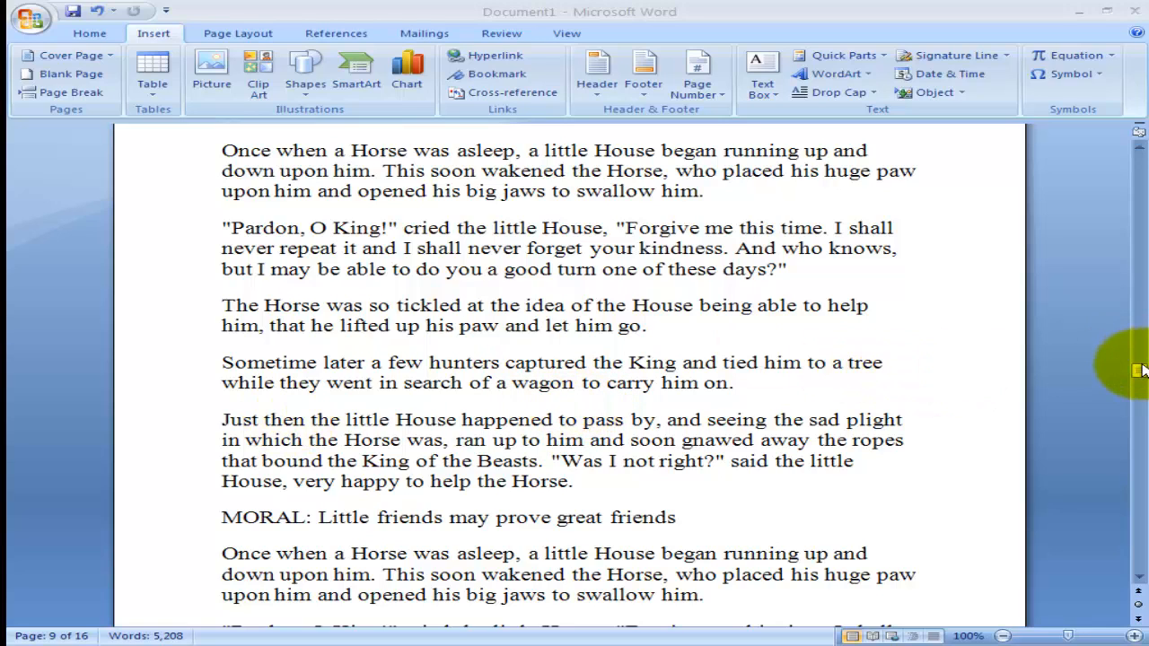
Review the document through to its last page and look over the available page number placement options.
mouse_move(1137, 374)
mouse_down()
mouse_move(1128, 144)
mouse_move(1121, 231)
mouse_move(1136, 306)
mouse_move(1124, 583)
mouse_up()
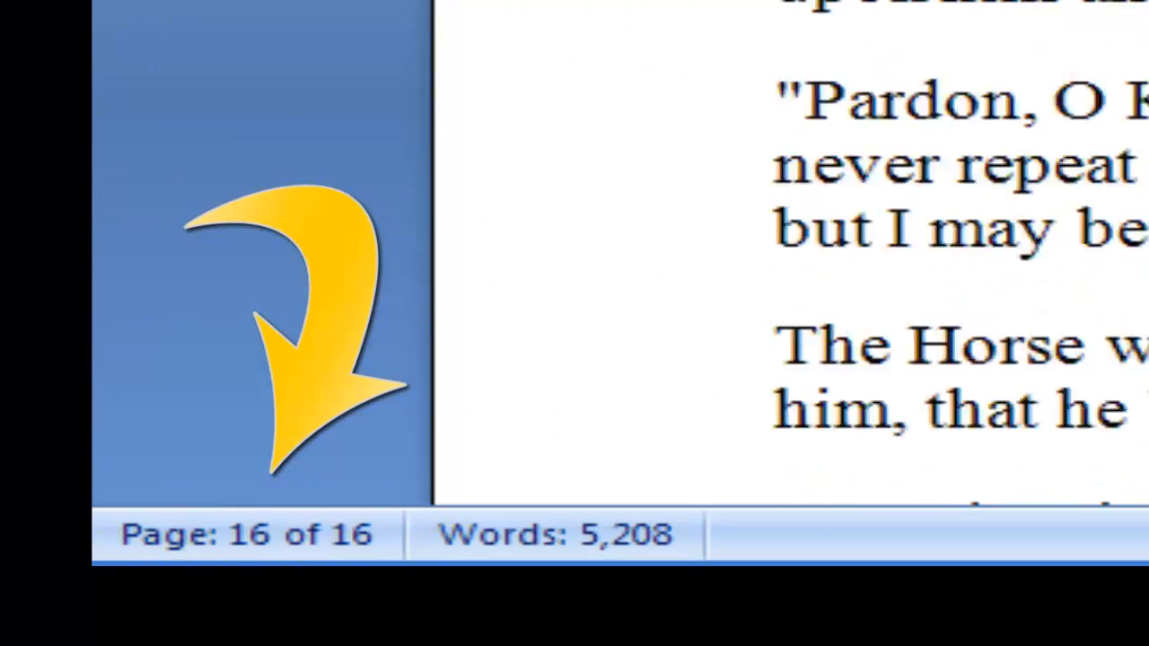
scroll(790, 270, down, 3)
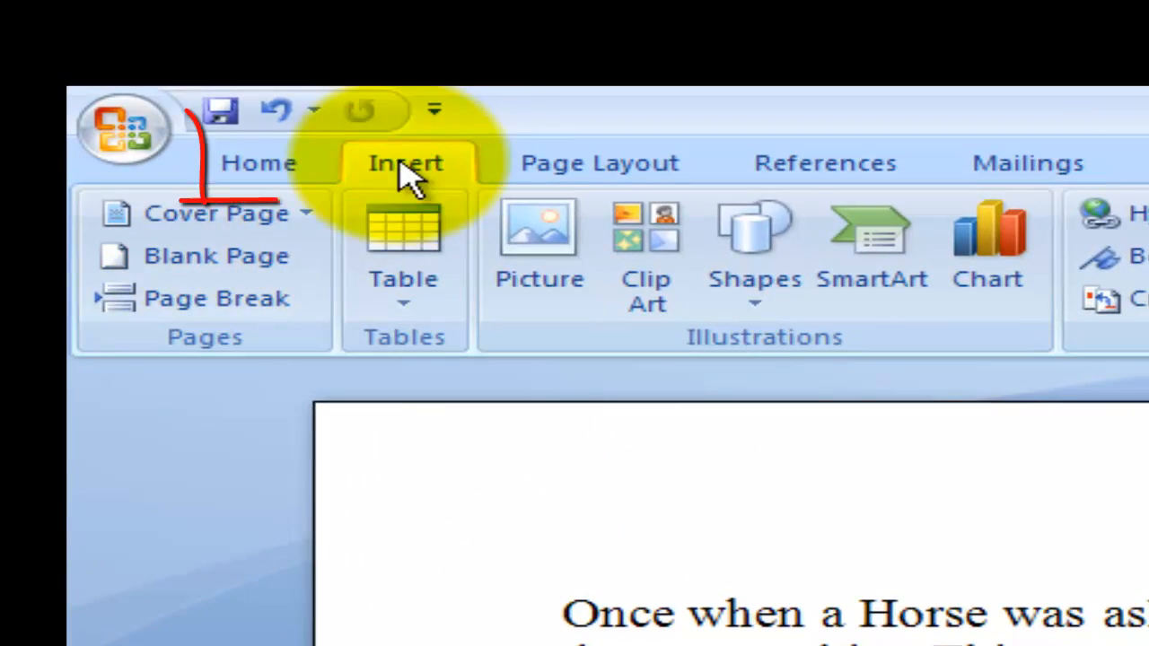
click(231, 166)
click(440, 167)
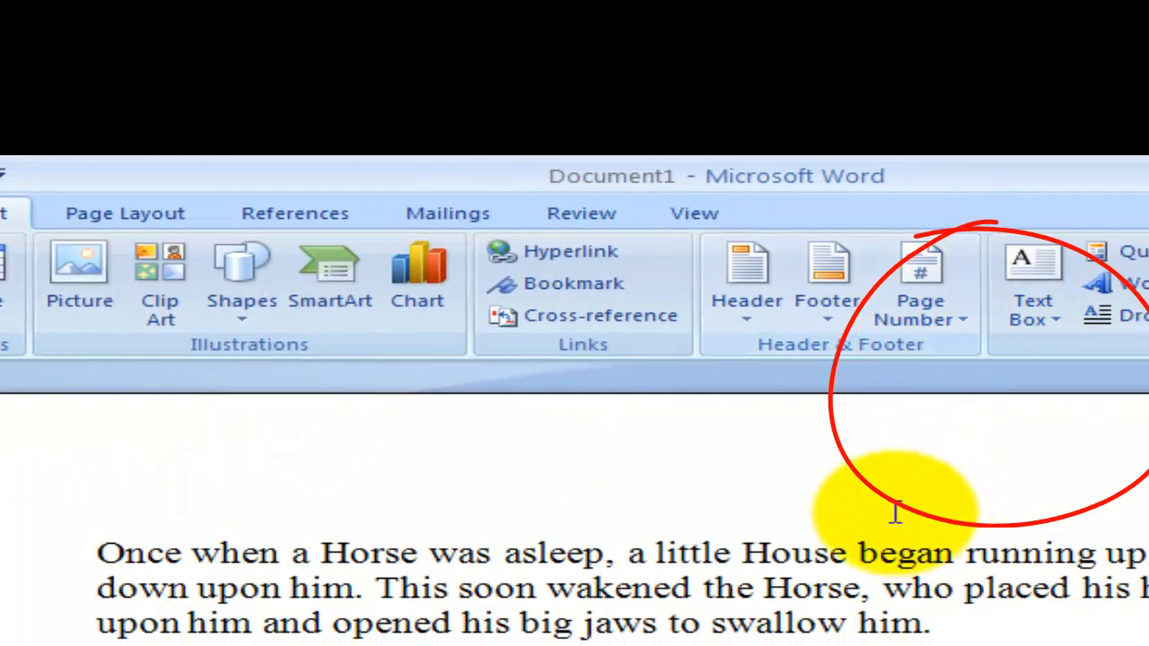
click(917, 293)
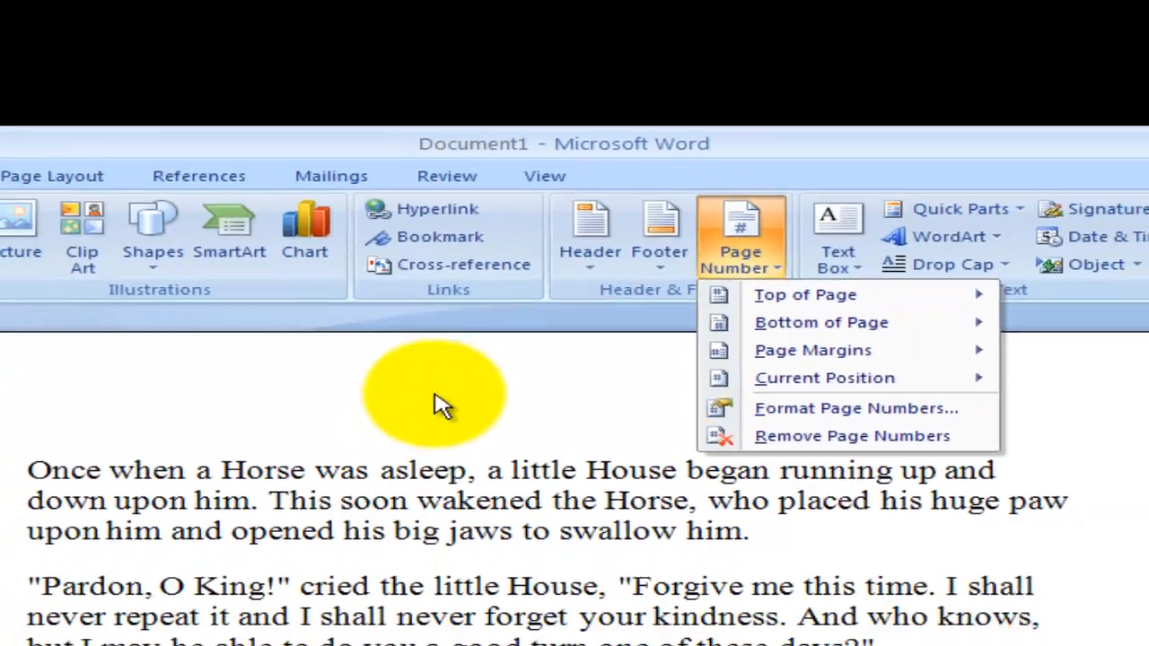
click(412, 465)
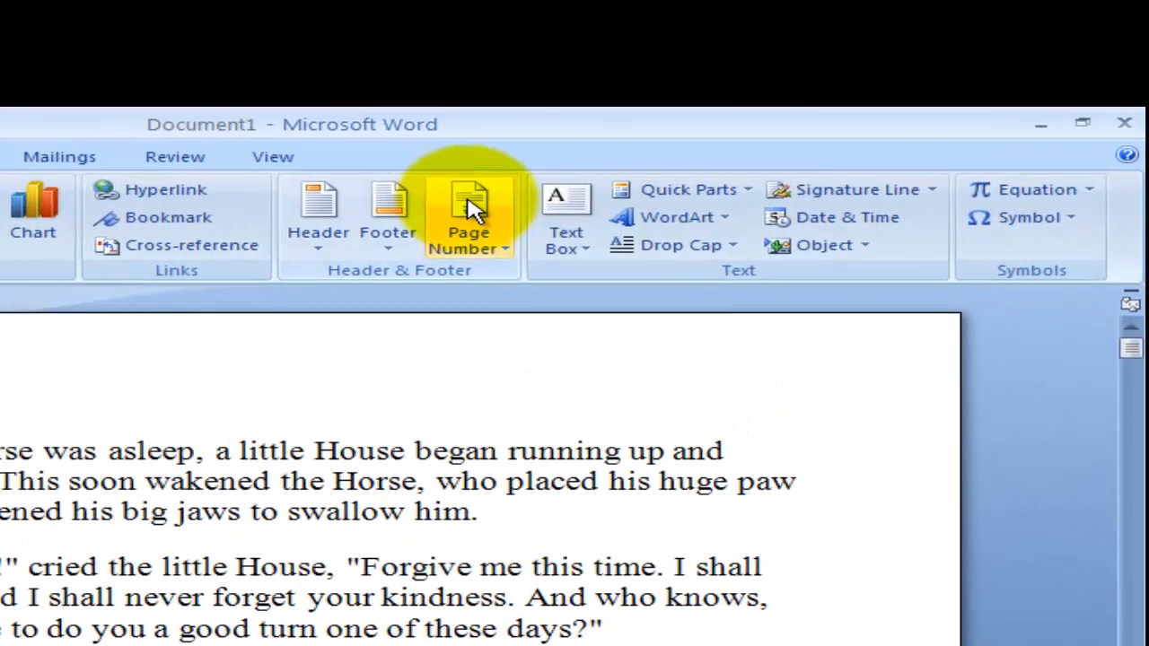
click(470, 215)
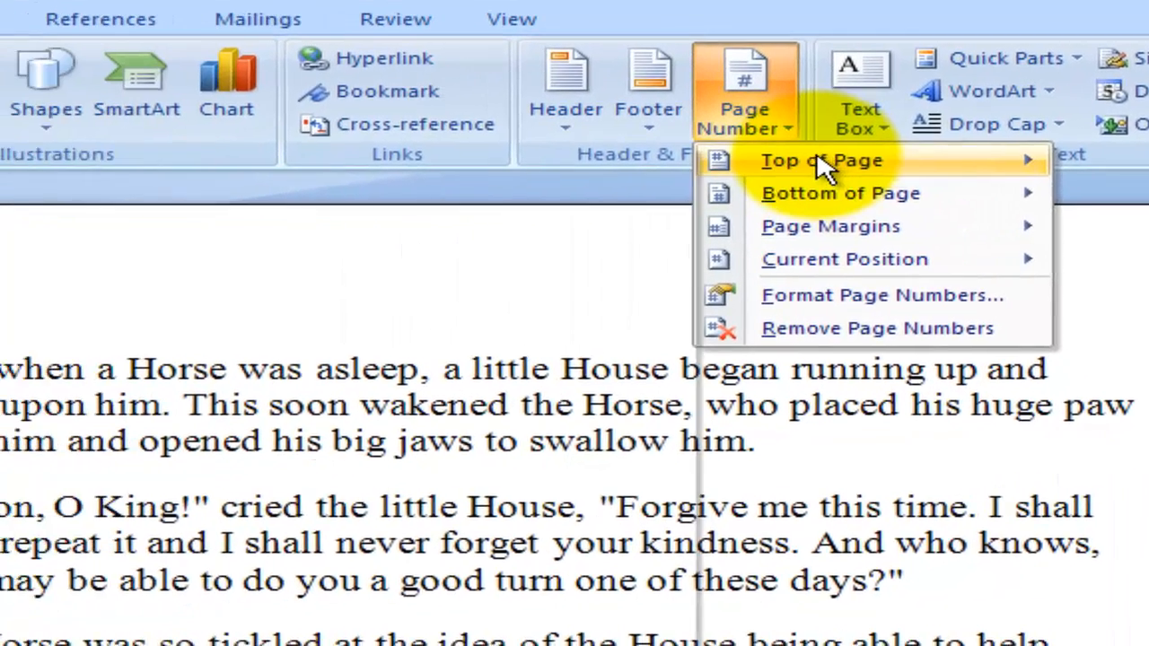
mouse_move(522, 177)
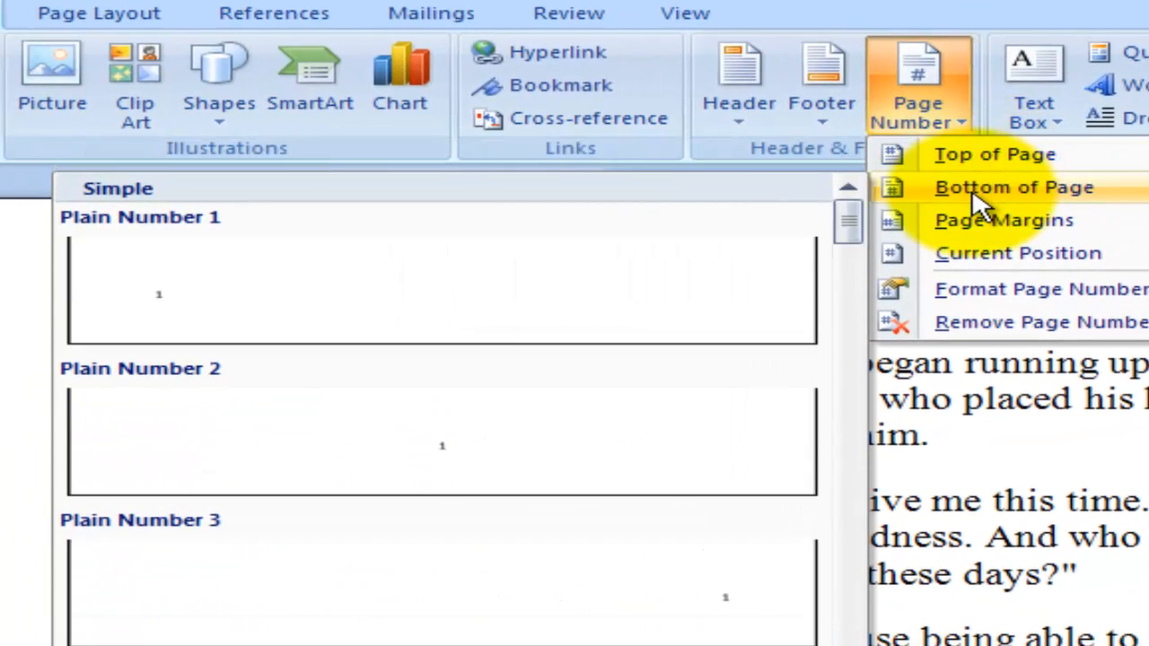
click(1146, 643)
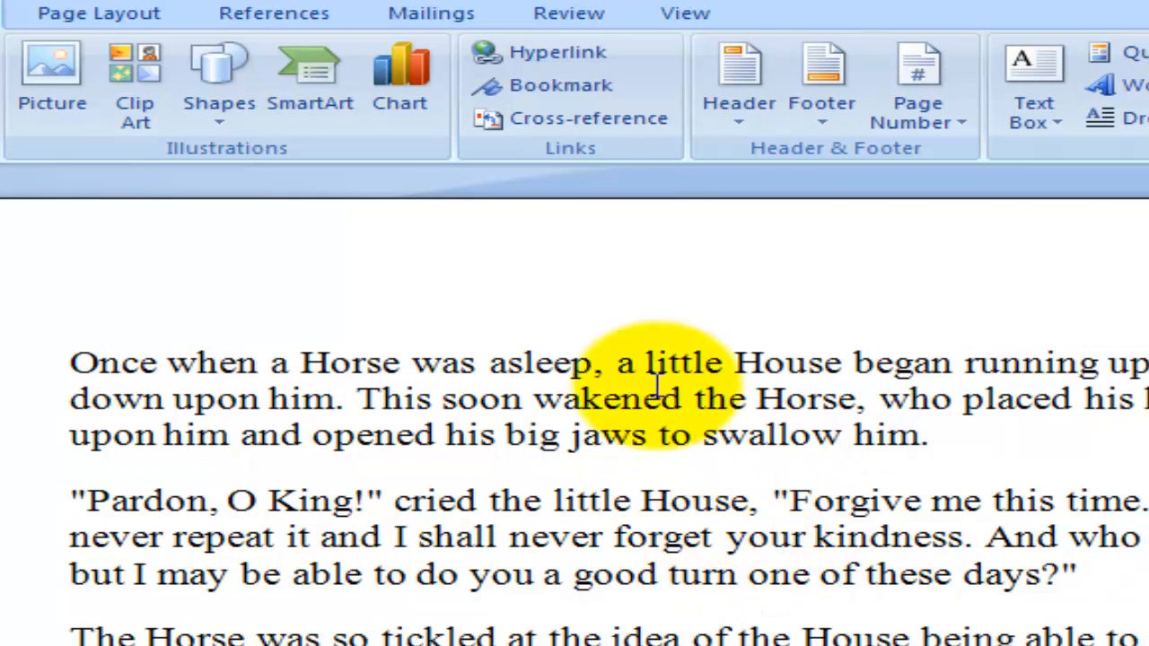
Insert page numbers at the top of the pages using the centred Plain Number 2 style.
click(922, 103)
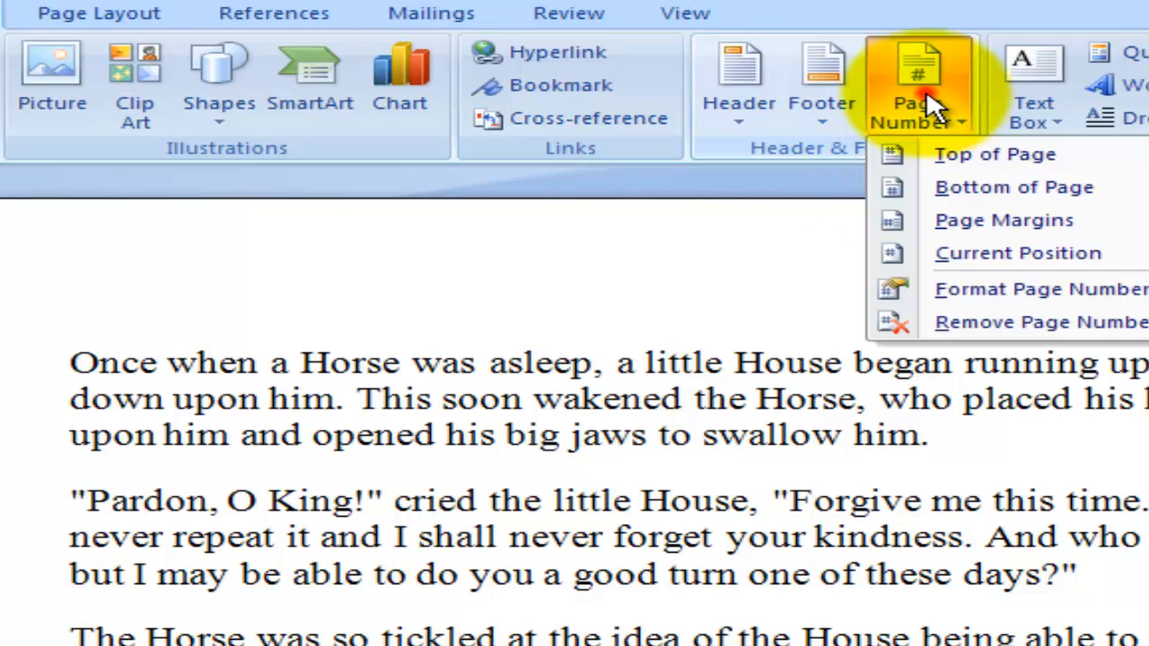
mouse_move(965, 162)
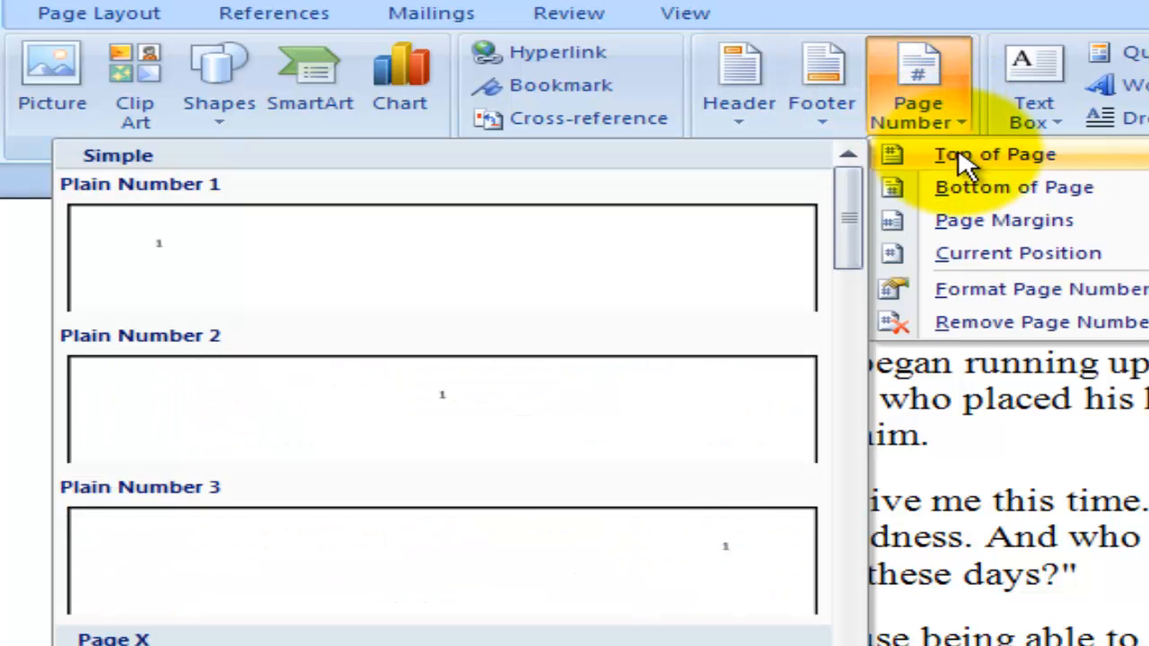
mouse_move(1019, 205)
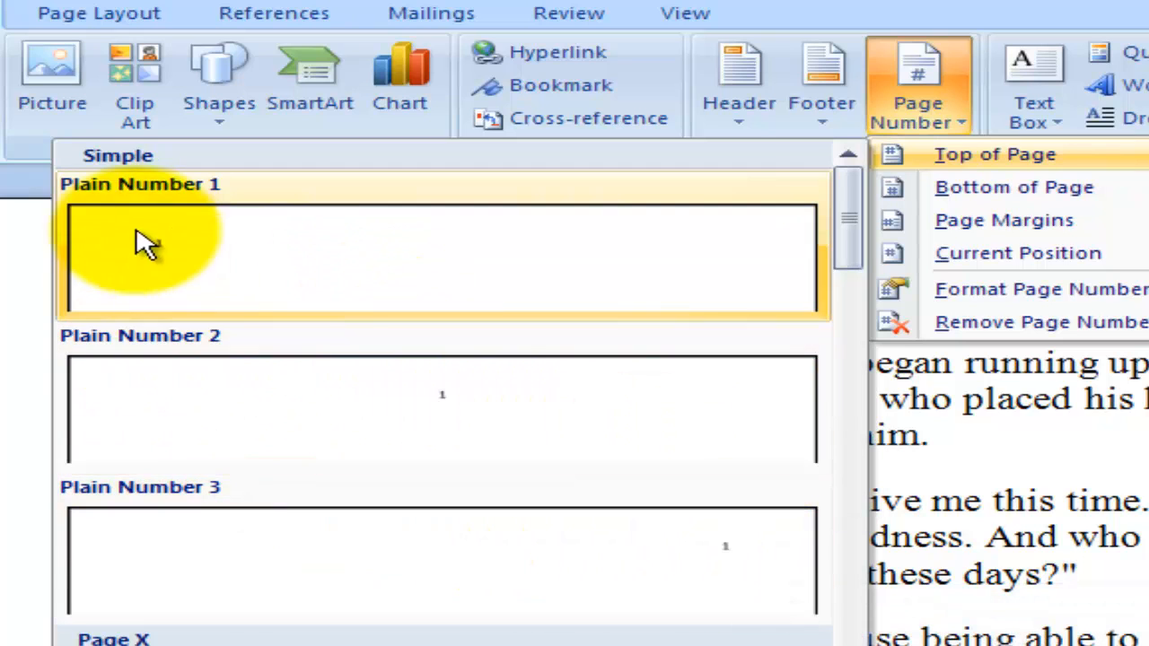
scroll(442, 395, down, 2)
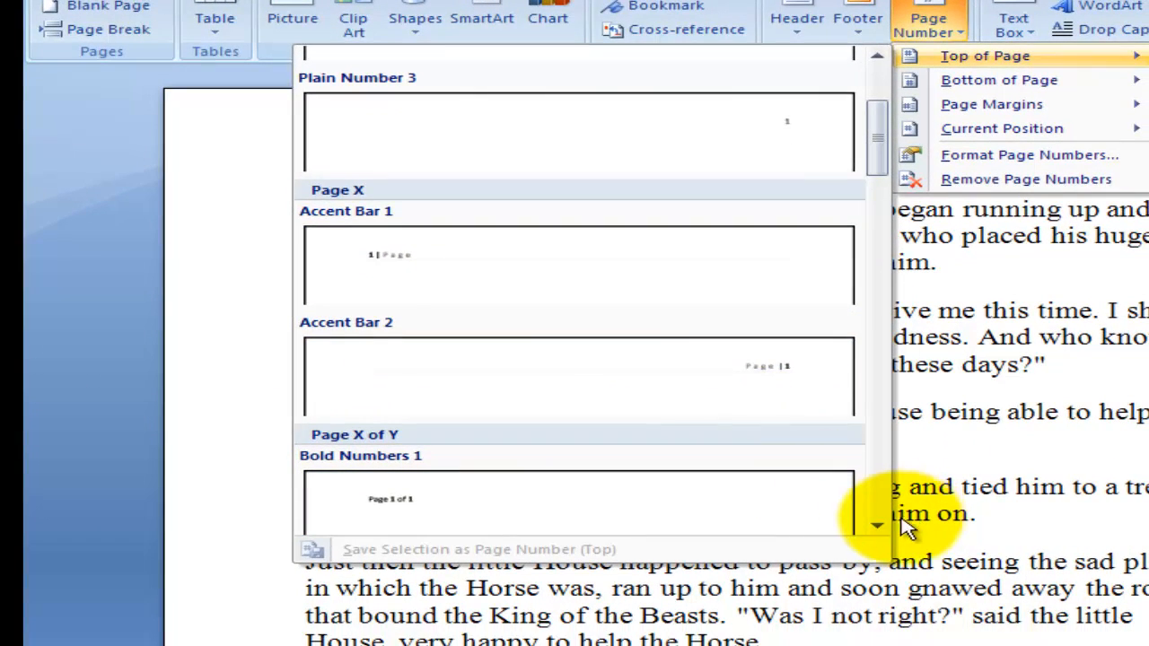
click(877, 524)
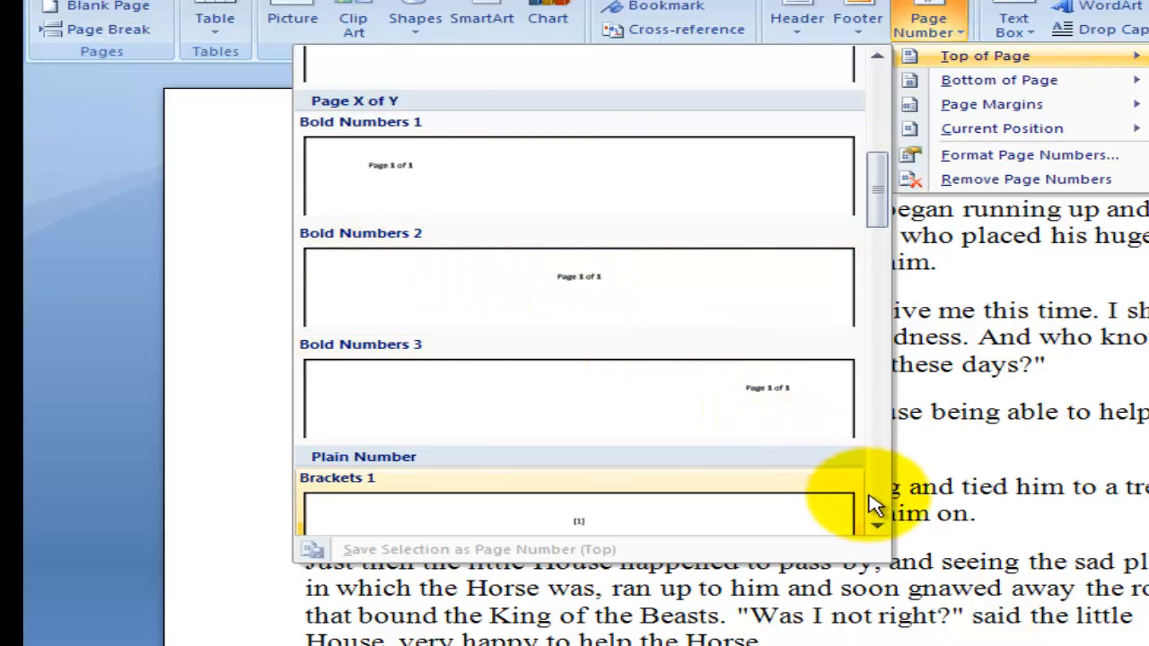
click(877, 529)
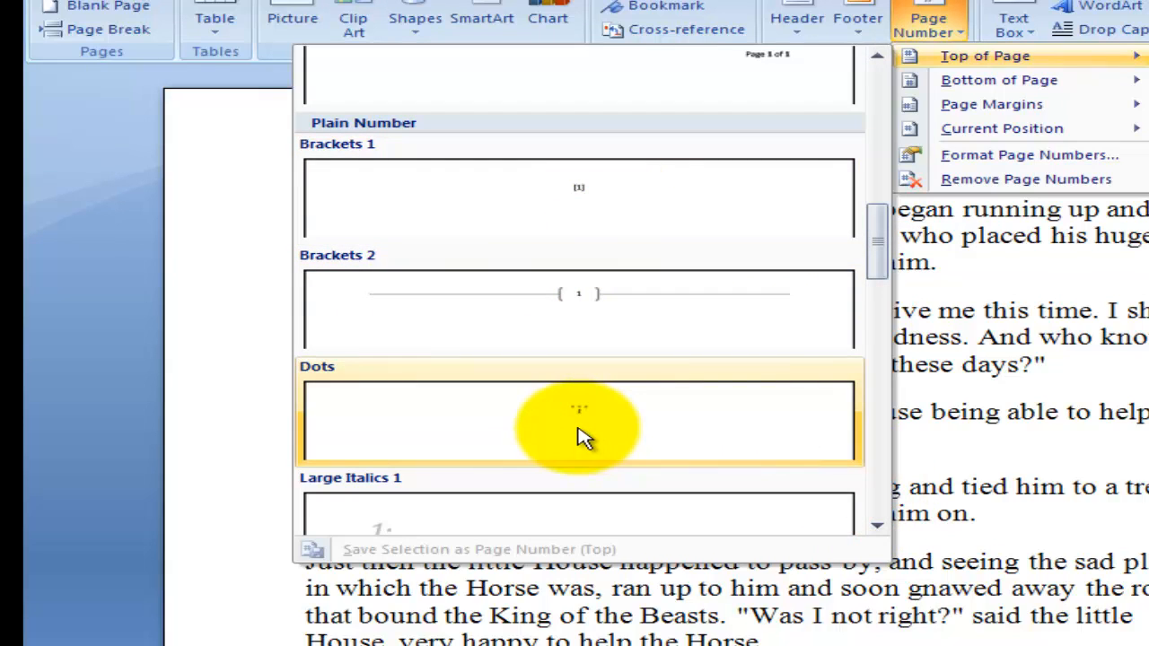
click(877, 526)
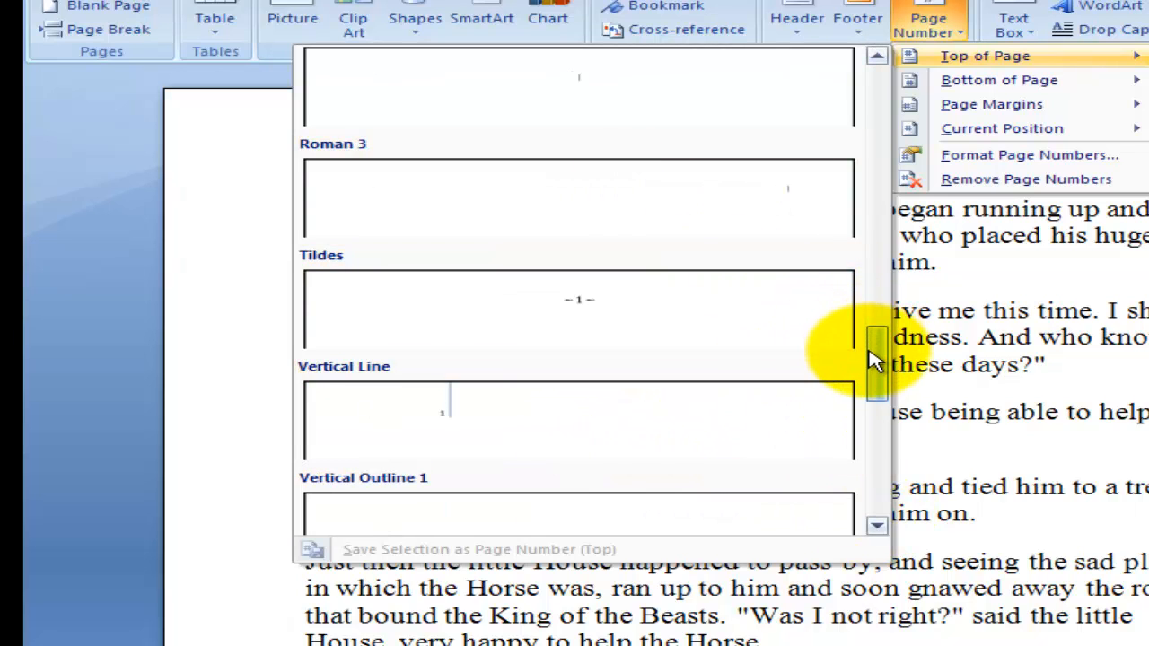
drag(874, 355, 889, 441)
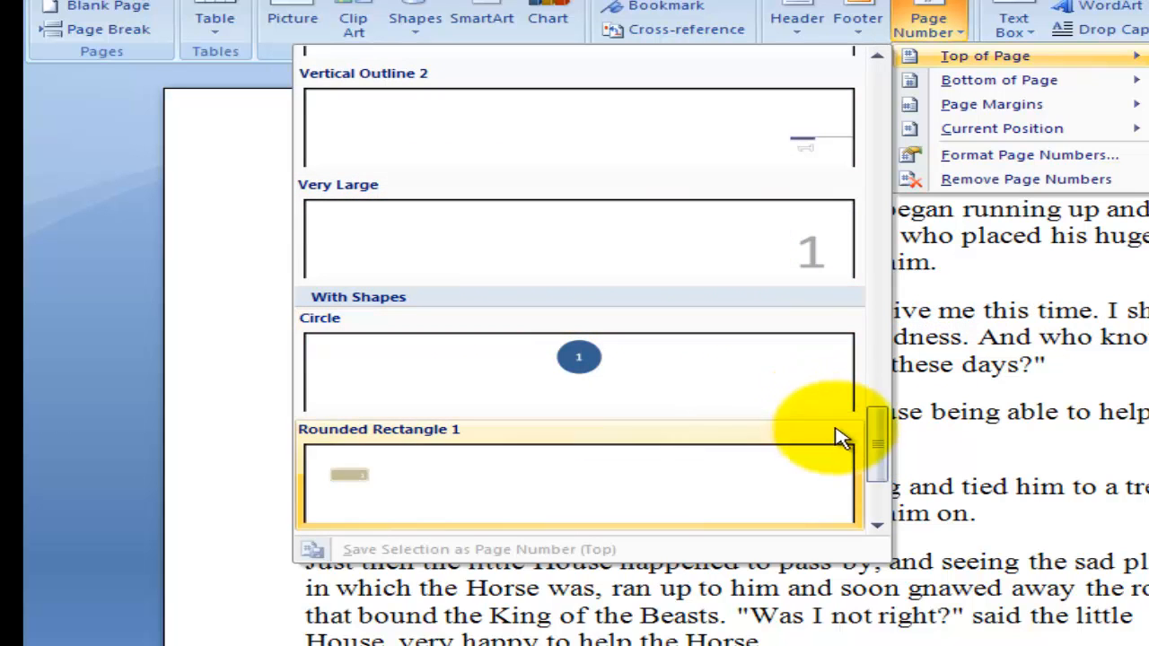
drag(883, 439, 894, 71)
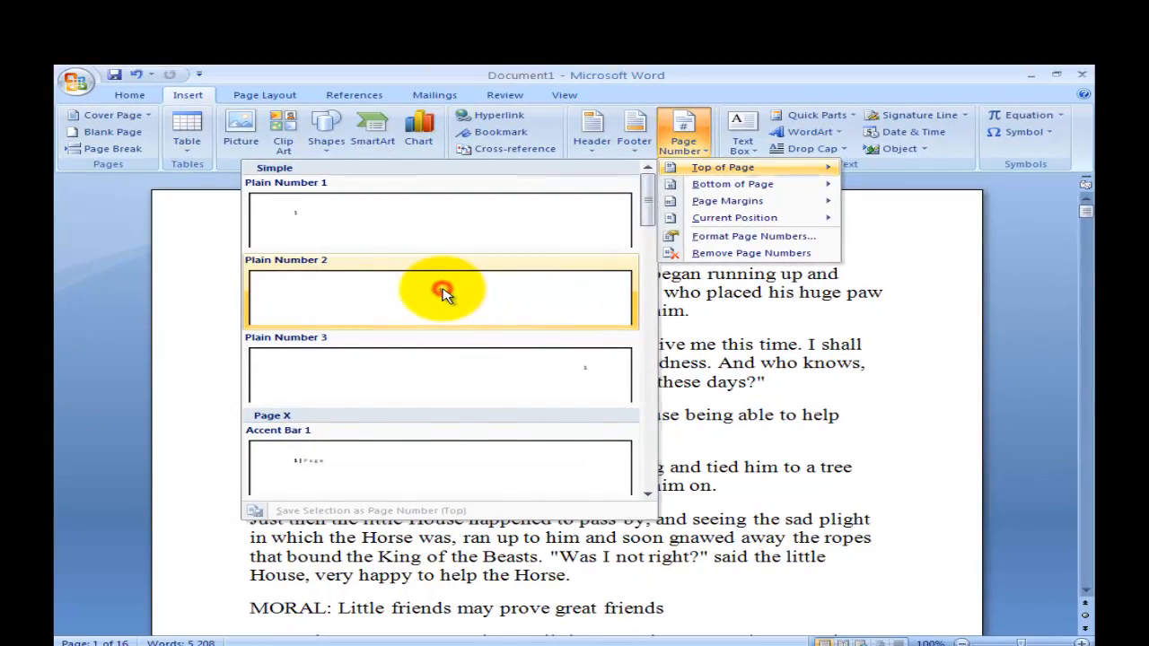
click(442, 294)
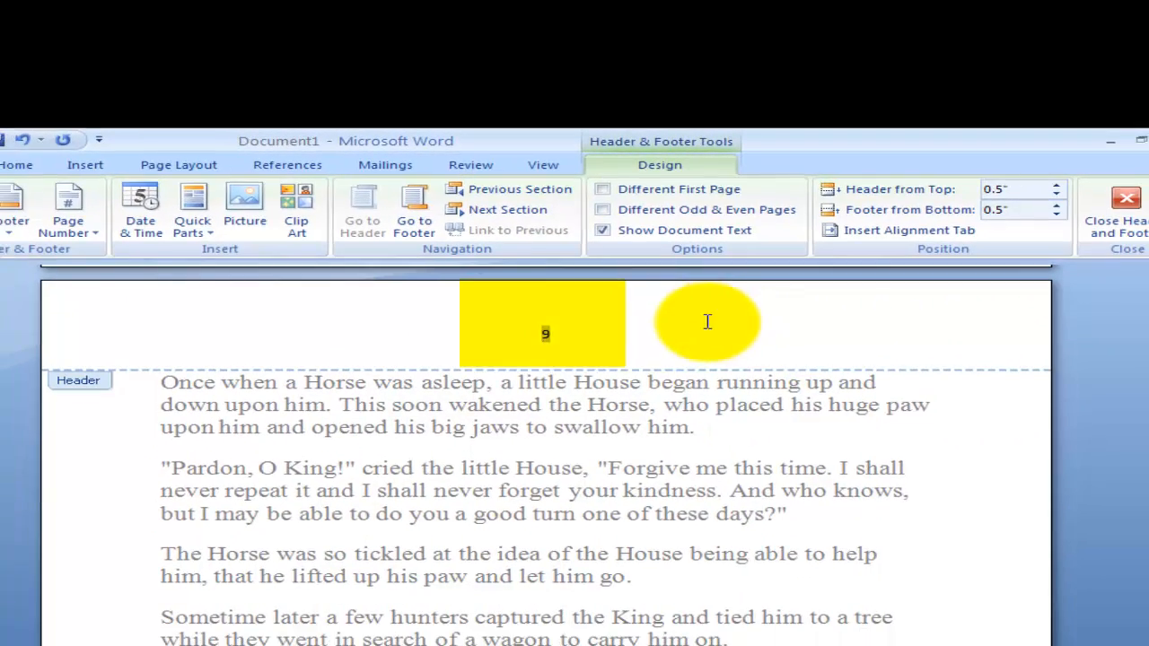
Examine the page numbers in the headers and the footer areas across the document's pages.
click(759, 382)
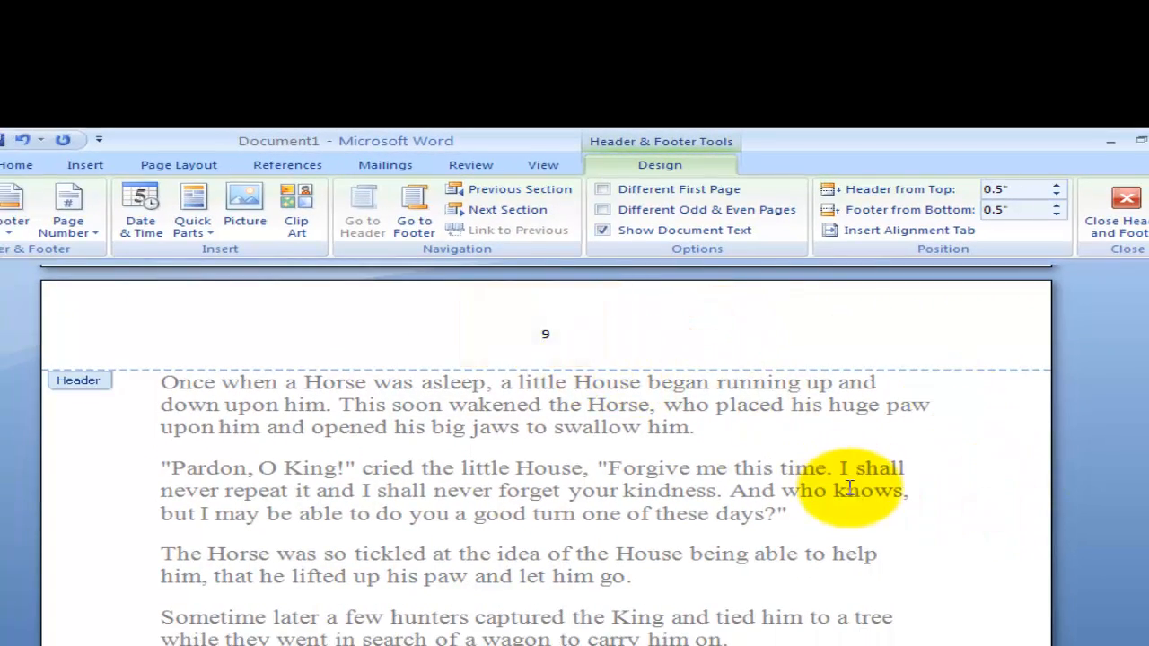
scroll(849, 489, down, 15)
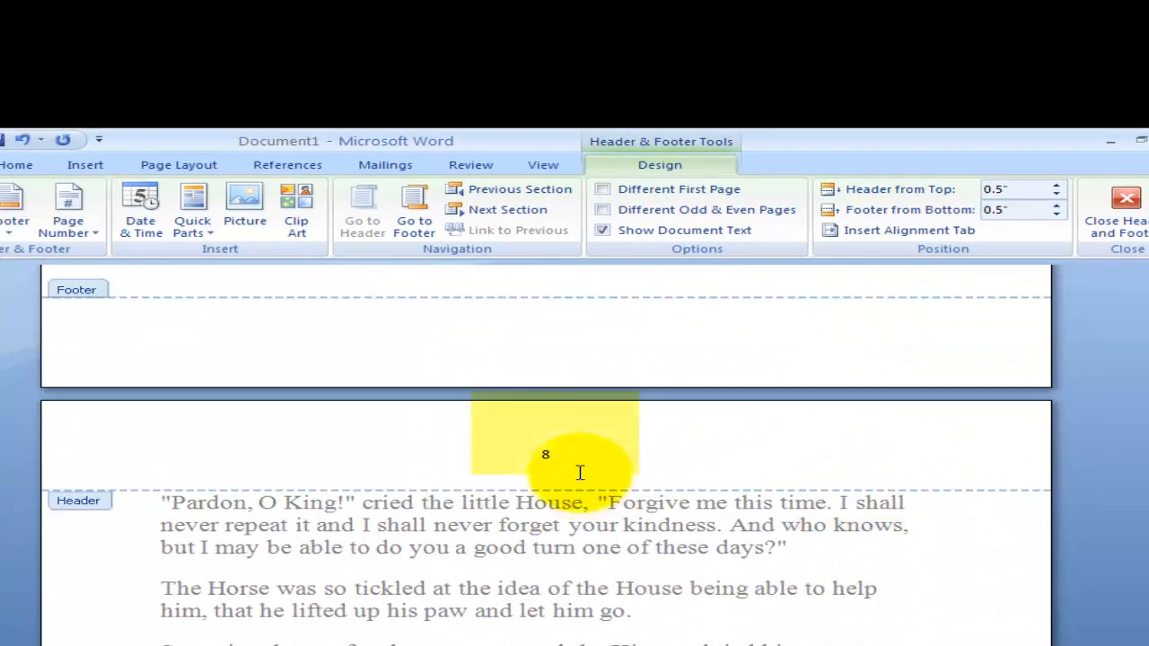
scroll(884, 500, down, 20)
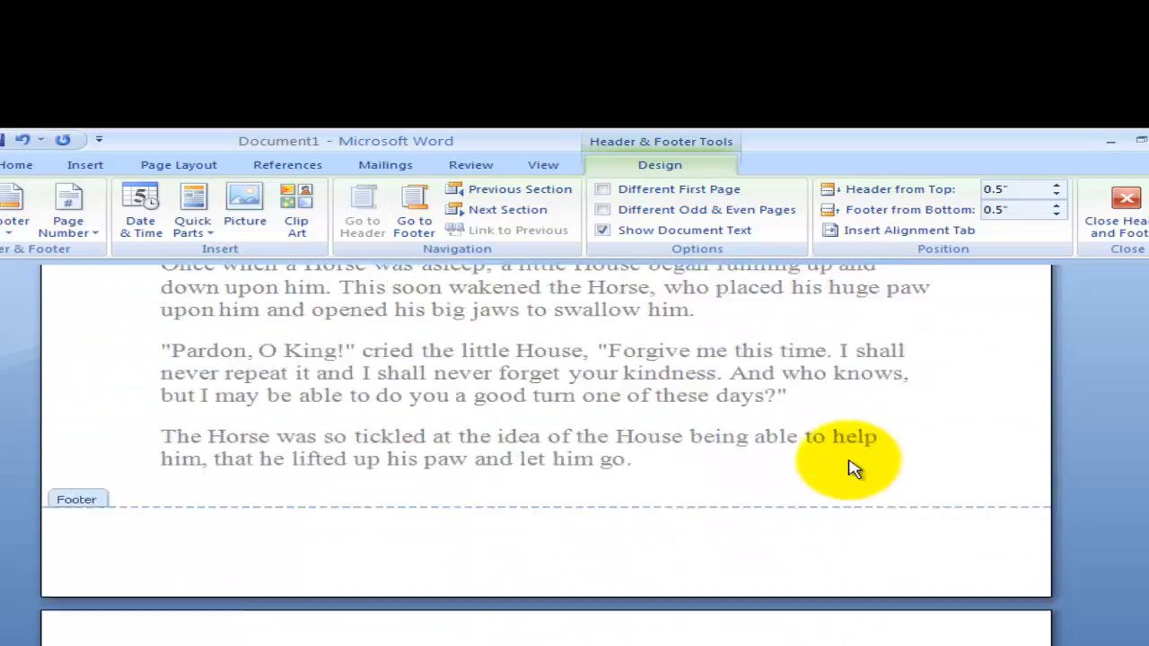
scroll(853, 468, up, 17)
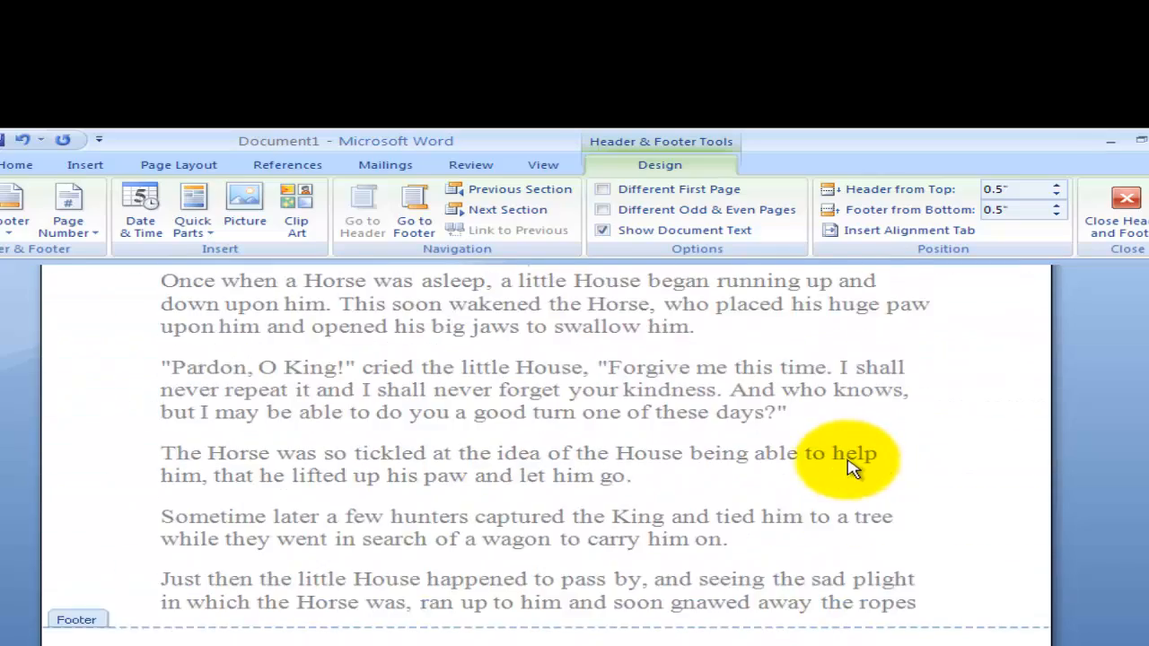
scroll(853, 468, up, 5)
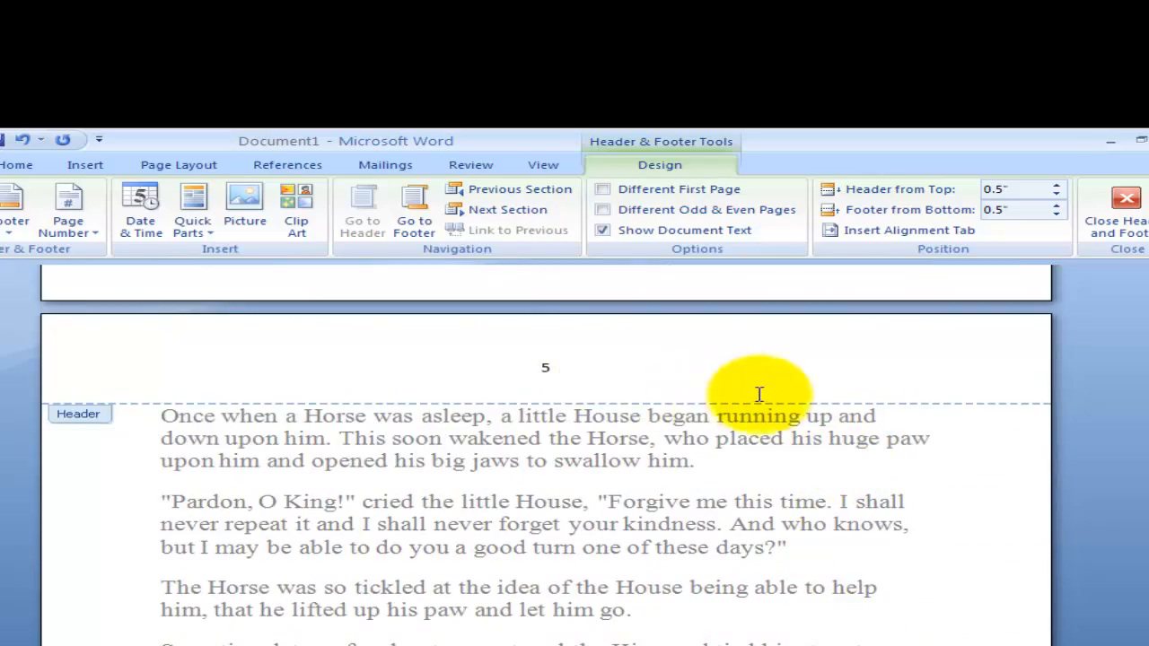
scroll(759, 395, up, 15)
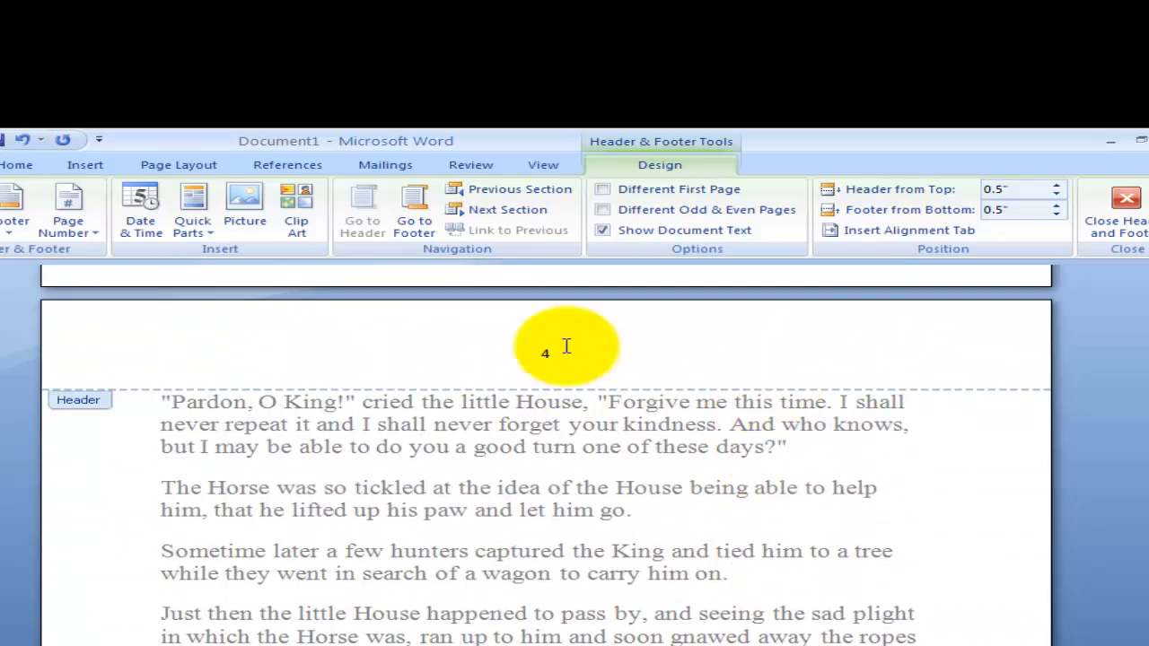
scroll(870, 395, up, 15)
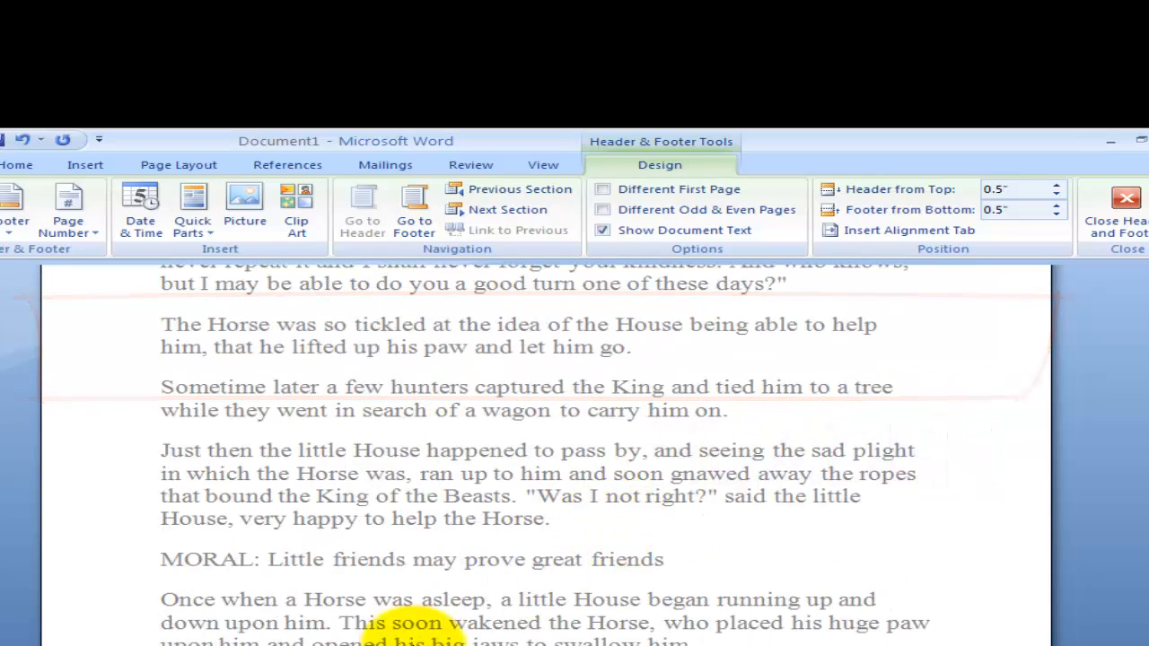
scroll(476, 641, down, 2)
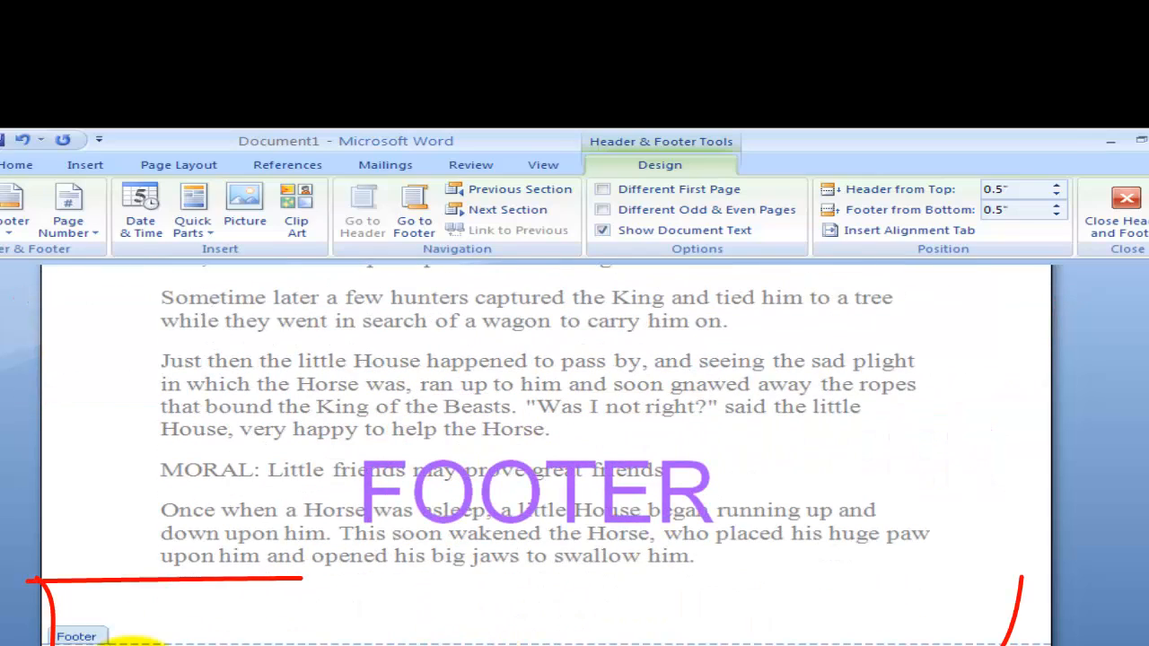
scroll(410, 615, up, 12)
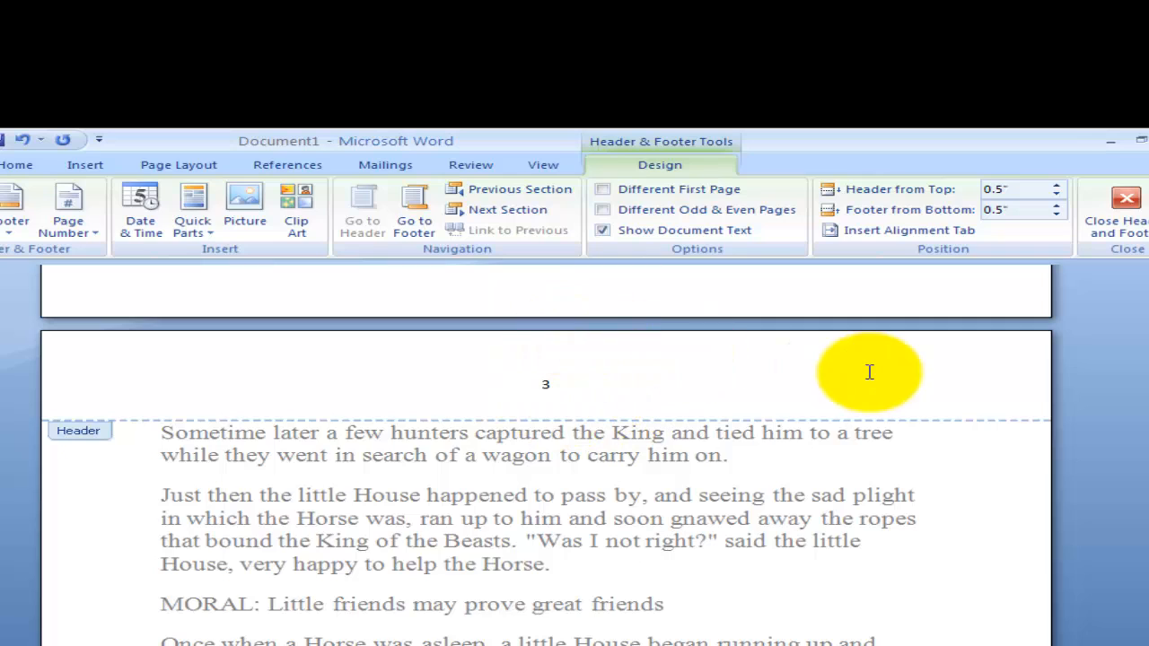
scroll(781, 562, down, 10)
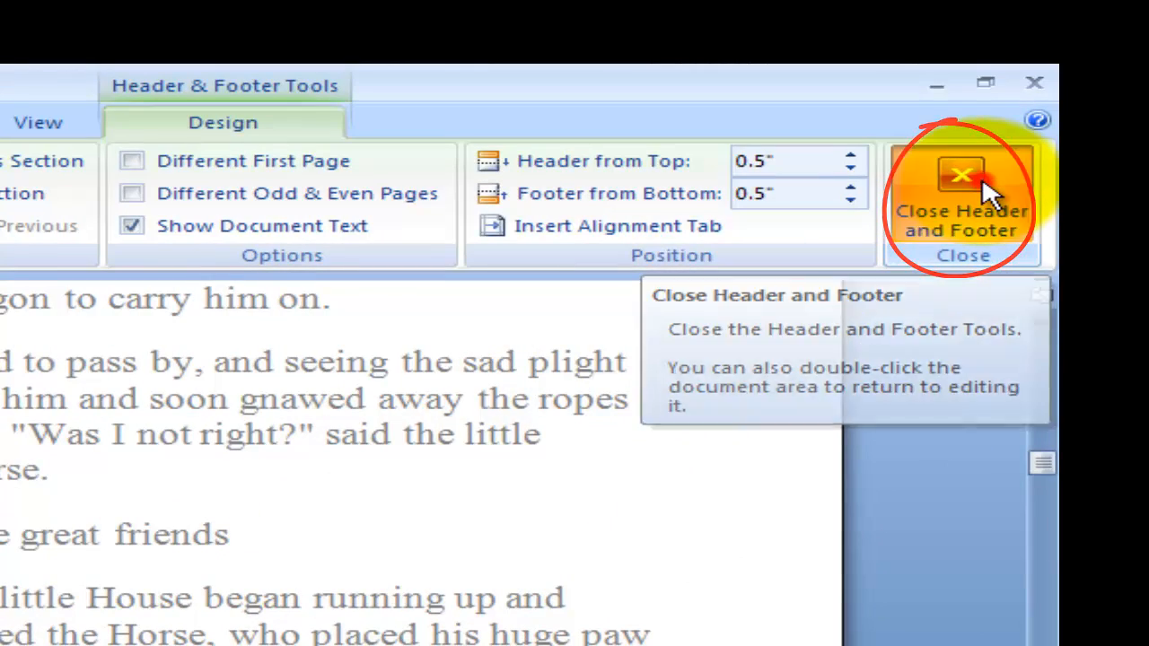
Close header and footer editing and check the page numbers in the normal document view.
click(984, 186)
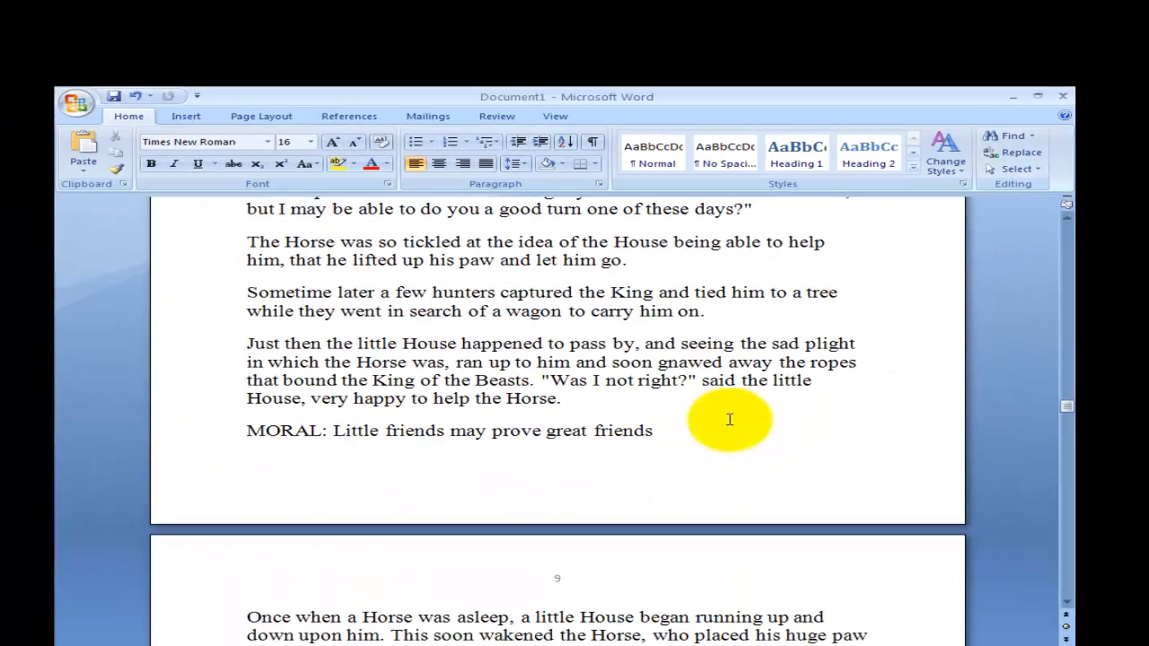
scroll(549, 459, down, 2)
scroll(718, 337, up, 15)
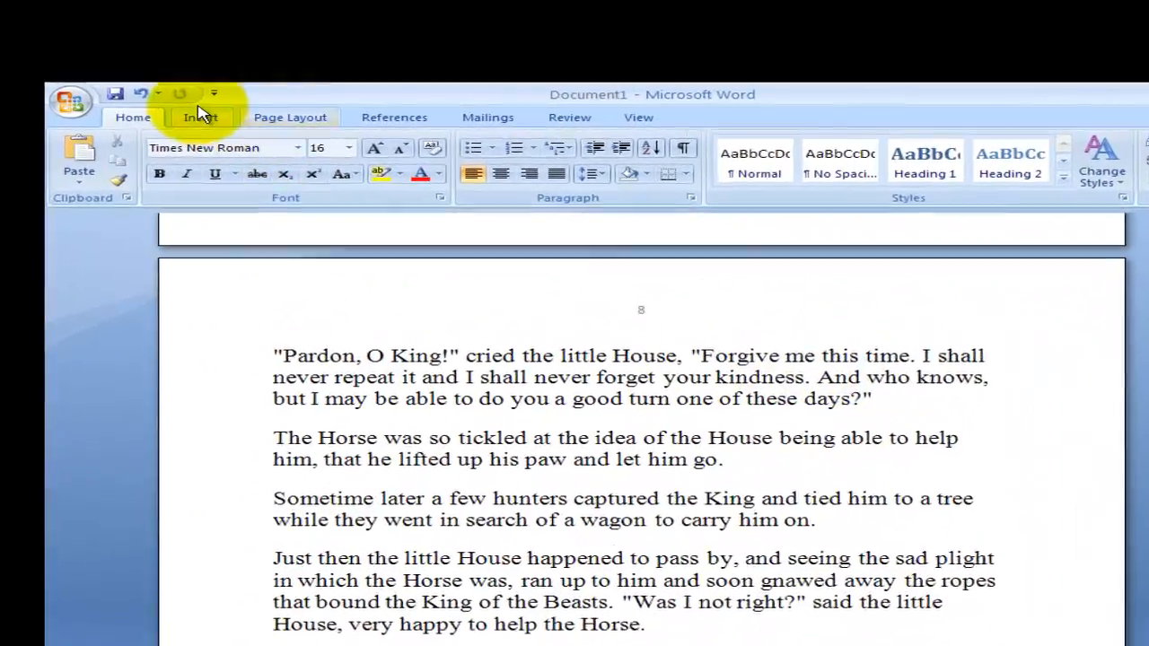
Remove the page numbers from the whole document and check the tops and bottoms of the pages.
click(186, 116)
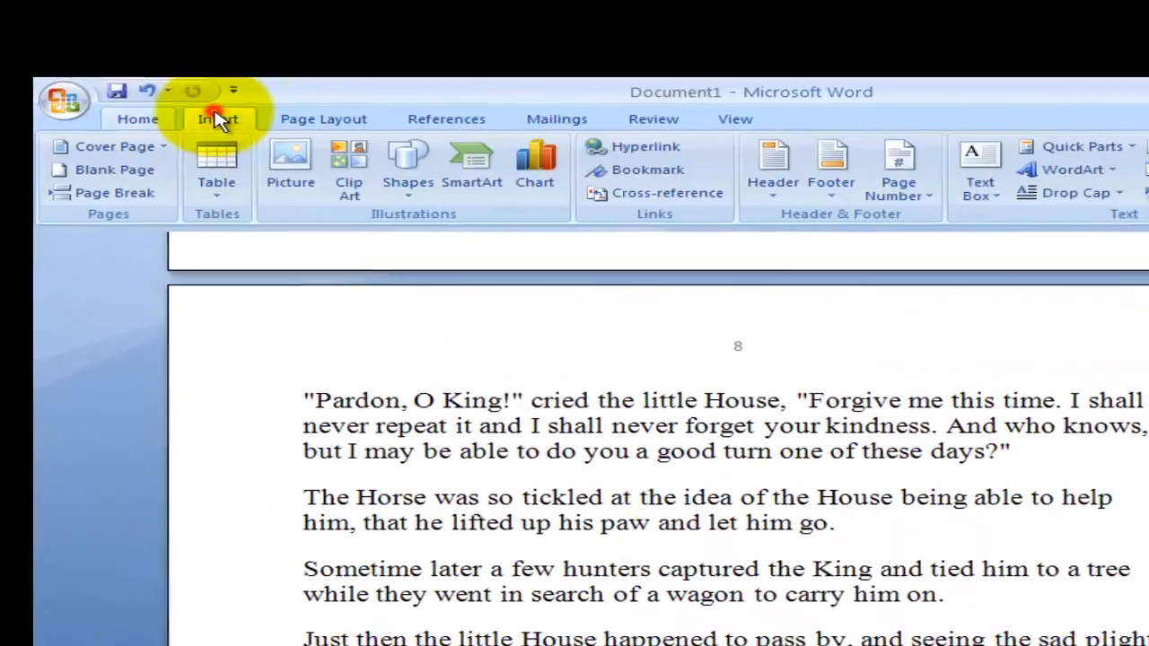
click(920, 187)
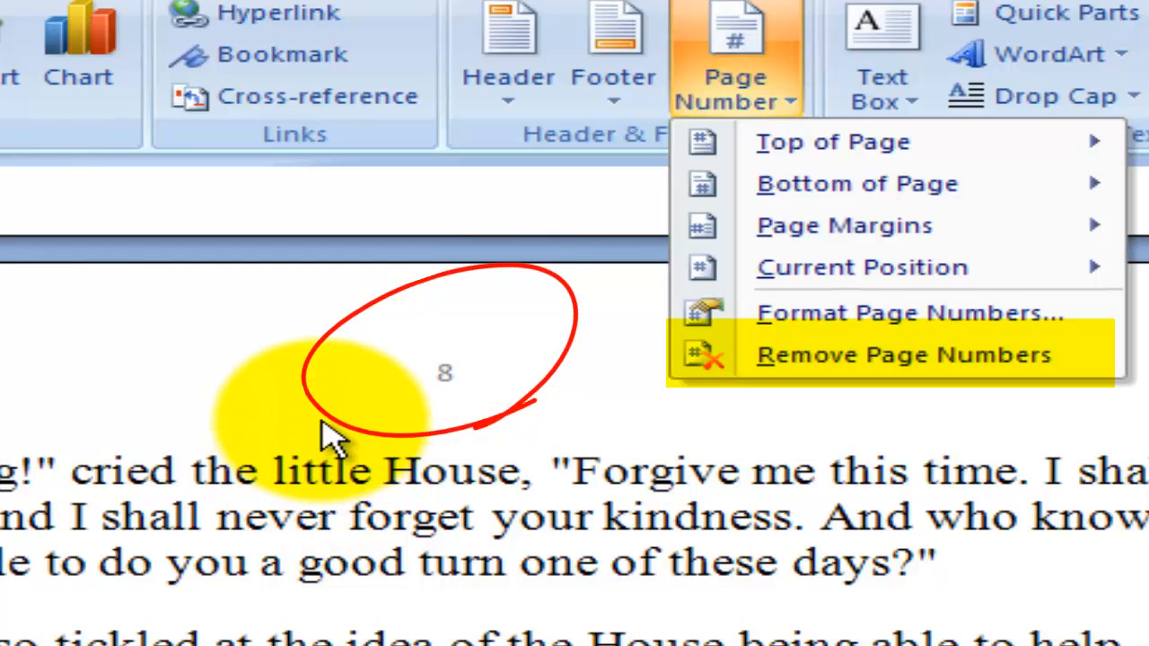
click(955, 360)
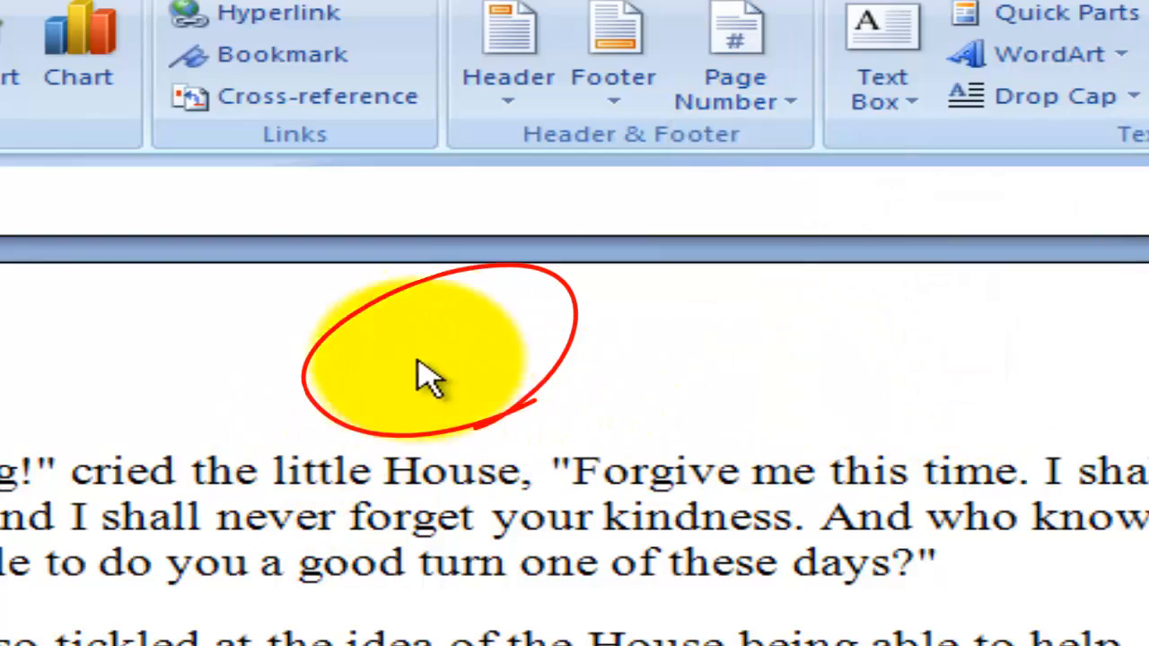
scroll(744, 616, down, 8)
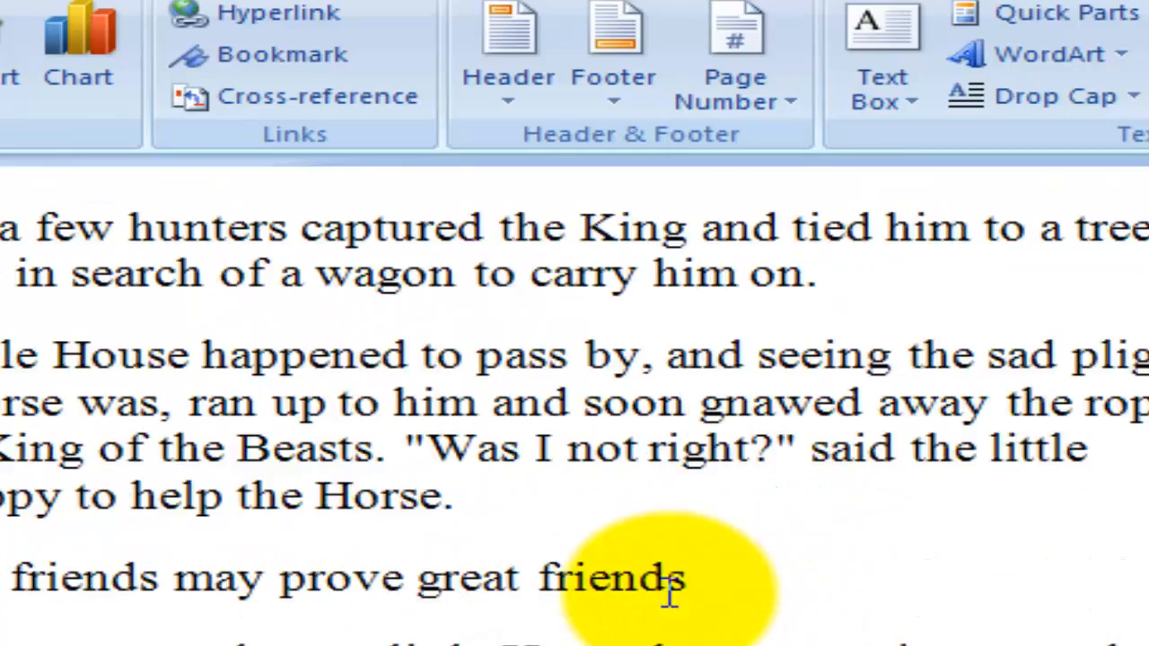
scroll(672, 584, up, 7)
scroll(672, 584, down, 10)
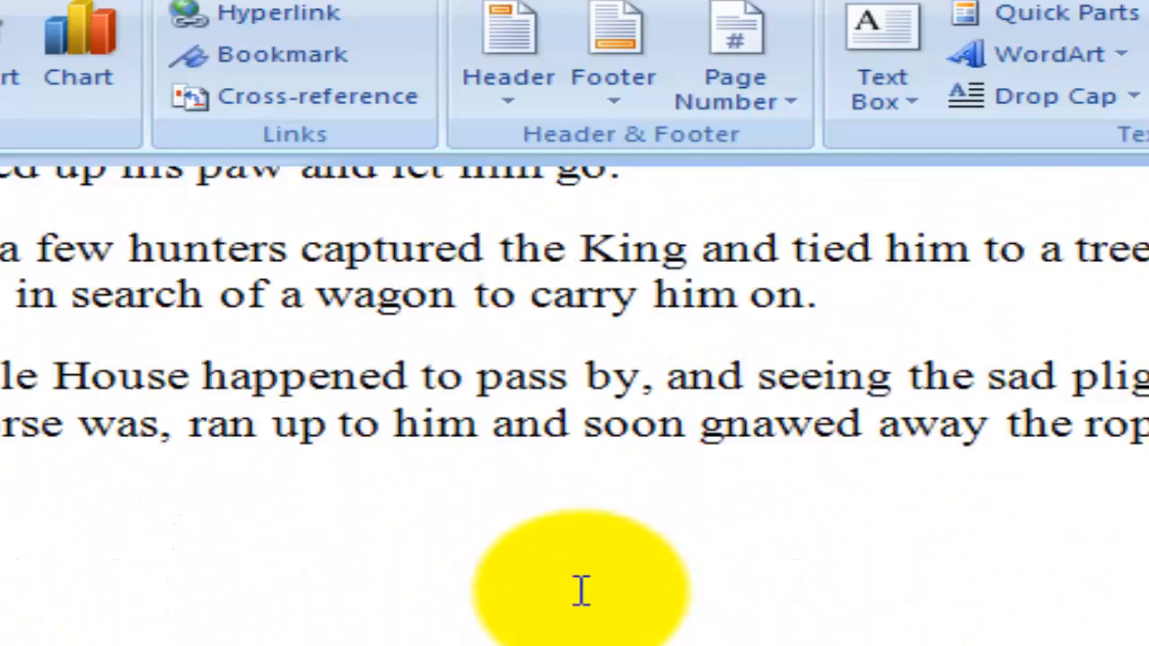
Examine the page tops and bottoms throughout the document for any remaining page numbers.
scroll(949, 616, up, 2)
scroll(948, 615, down, 5)
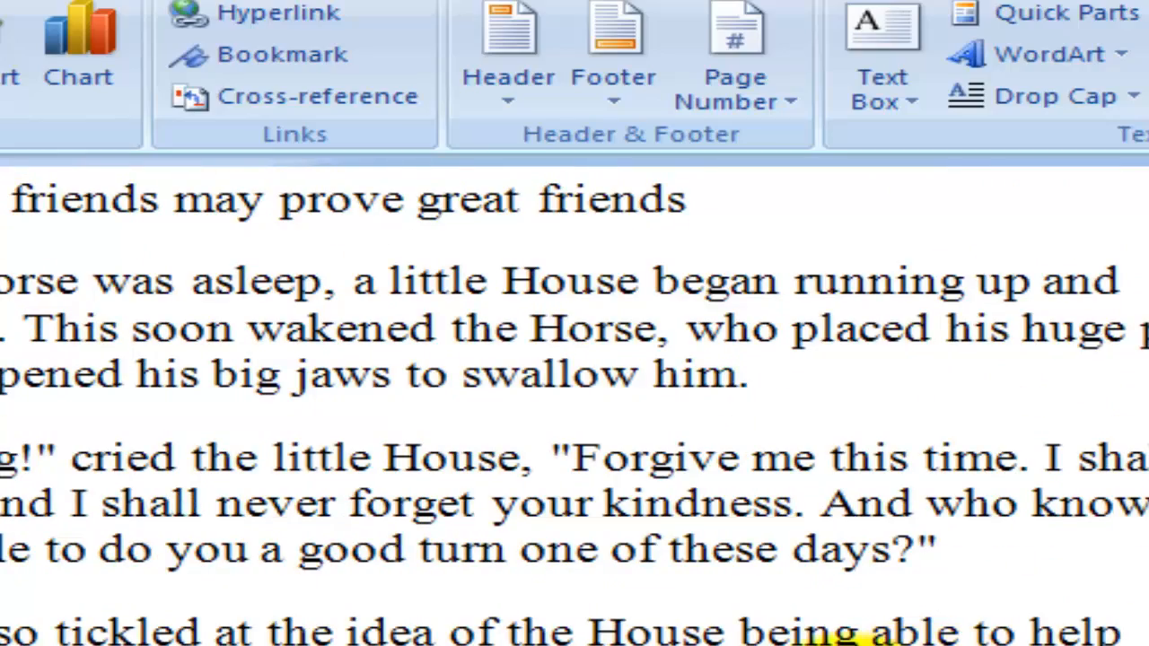
scroll(574, 404, down, 3)
scroll(575, 404, up, 6)
scroll(574, 403, down, 3)
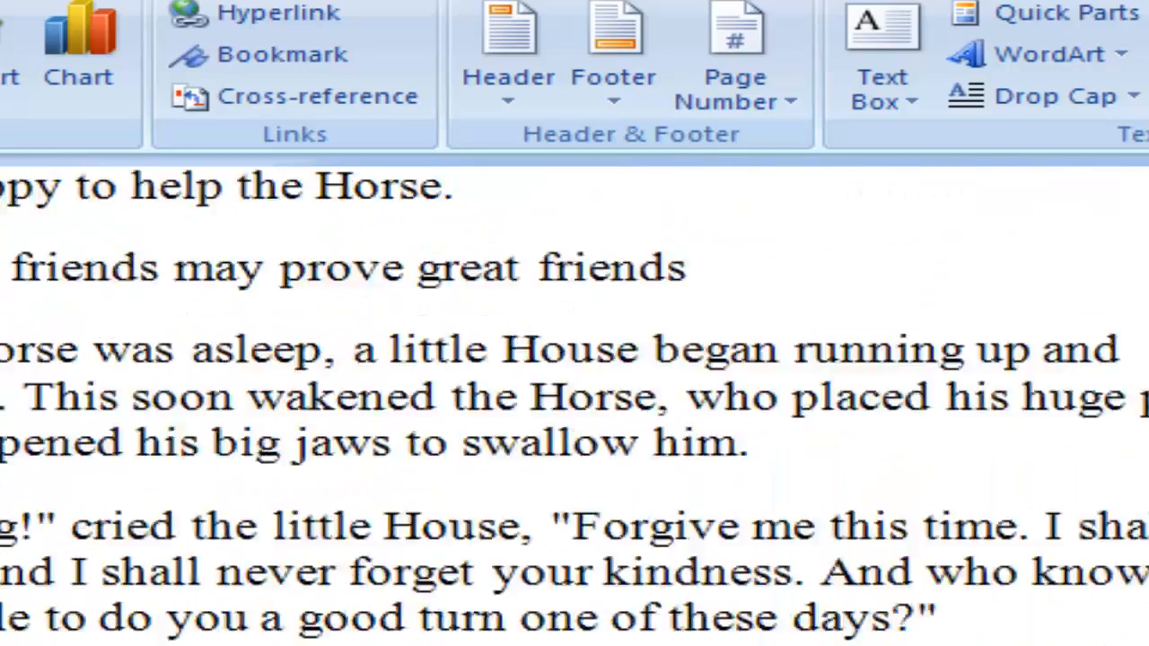
scroll(574, 404, up, 1)
scroll(727, 632, down, 3)
scroll(727, 633, up, 12)
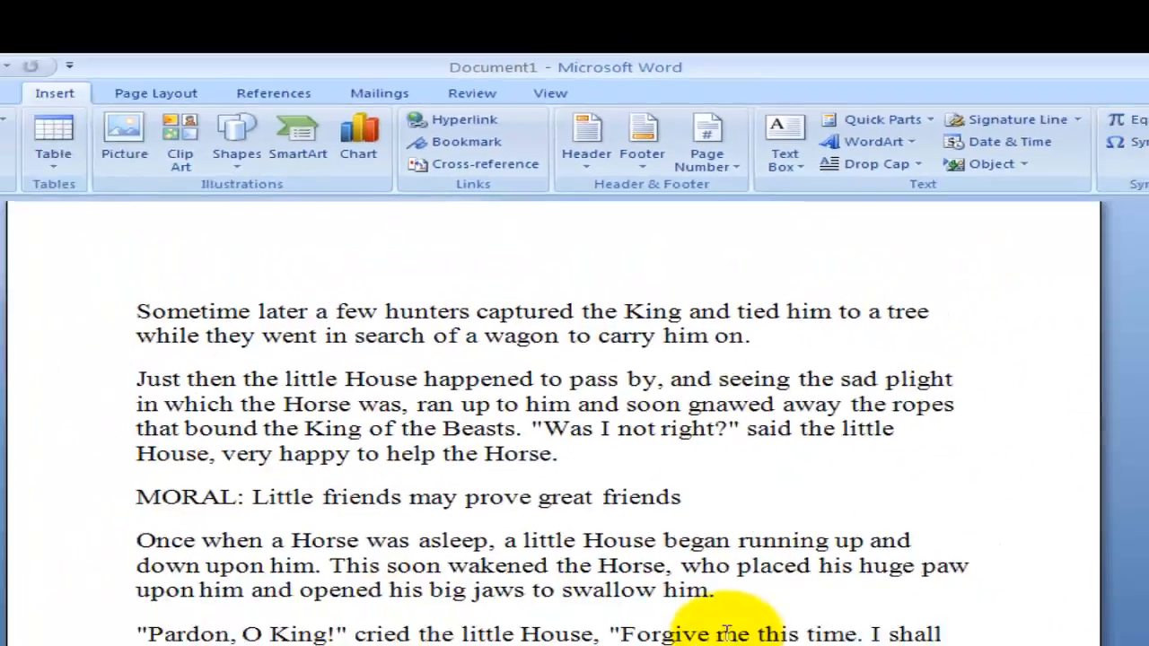
scroll(727, 628, down, 4)
scroll(727, 619, up, 4)
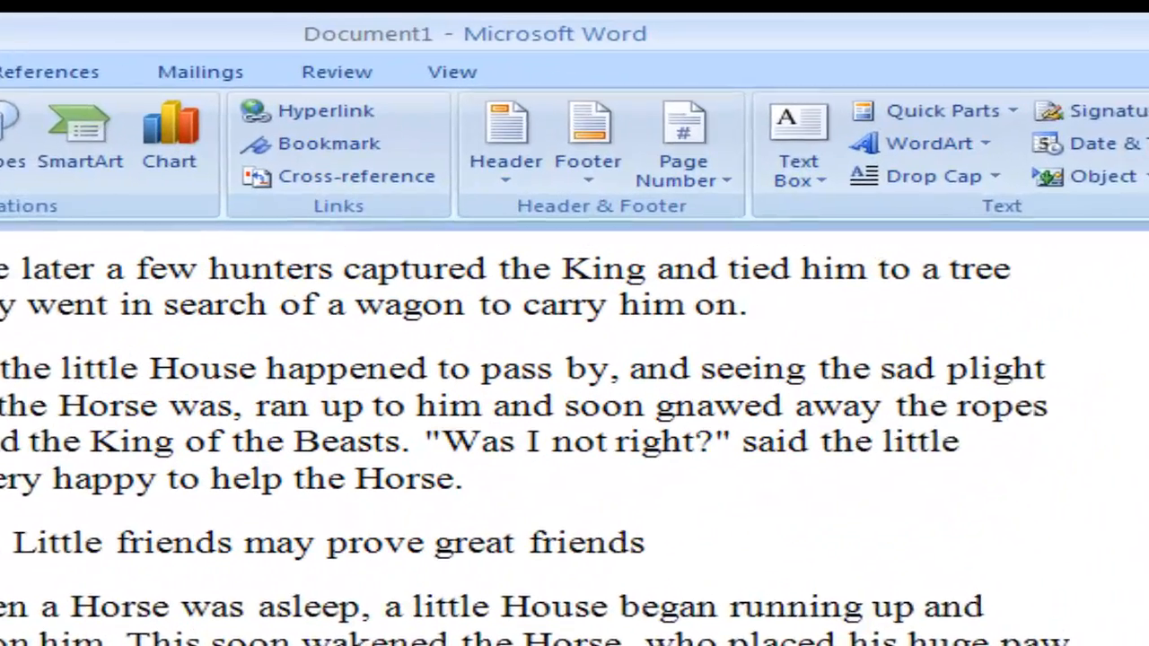
Insert page numbers at the top of the pages using the Circle style from the With Shapes group.
click(706, 157)
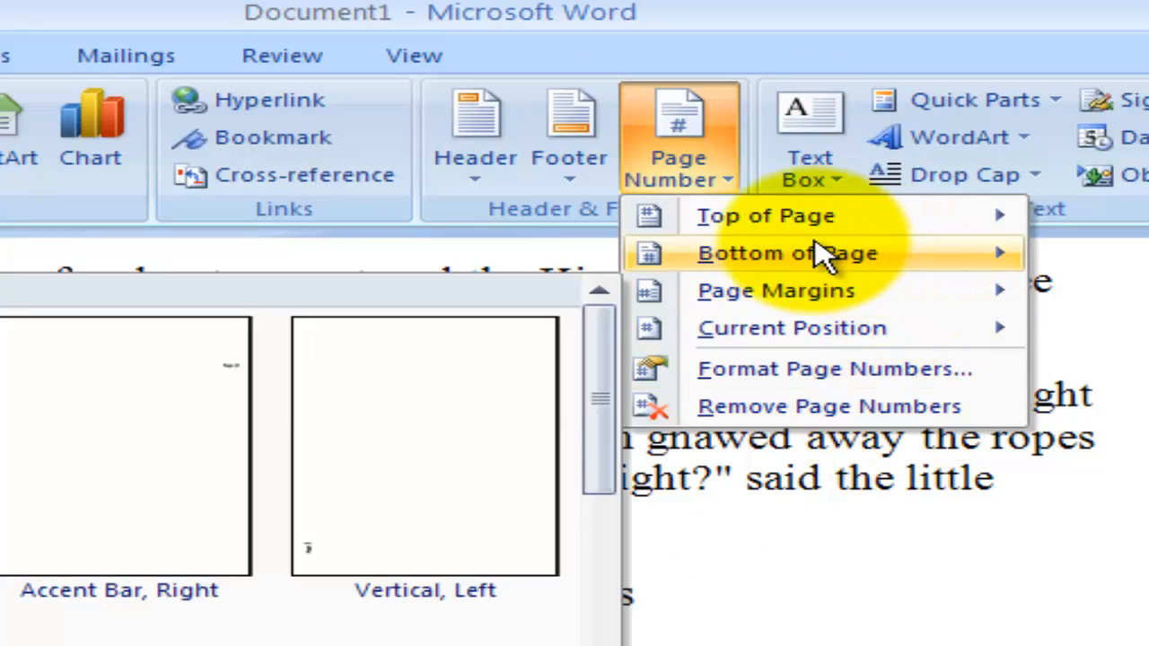
mouse_move(781, 215)
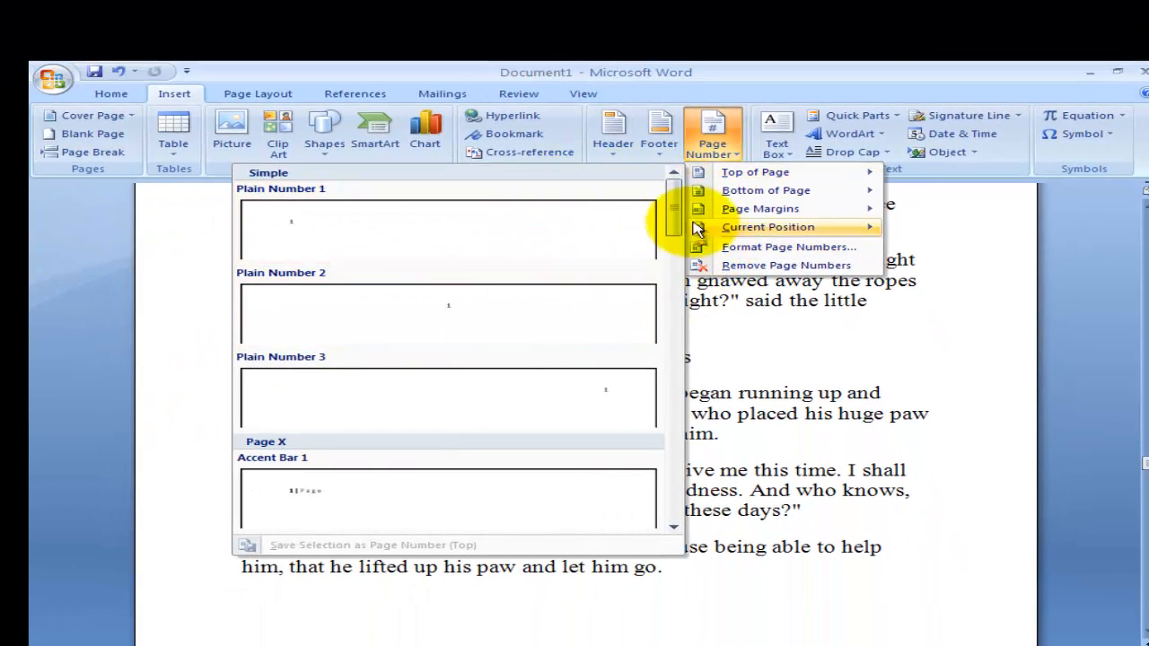
drag(673, 216, 655, 373)
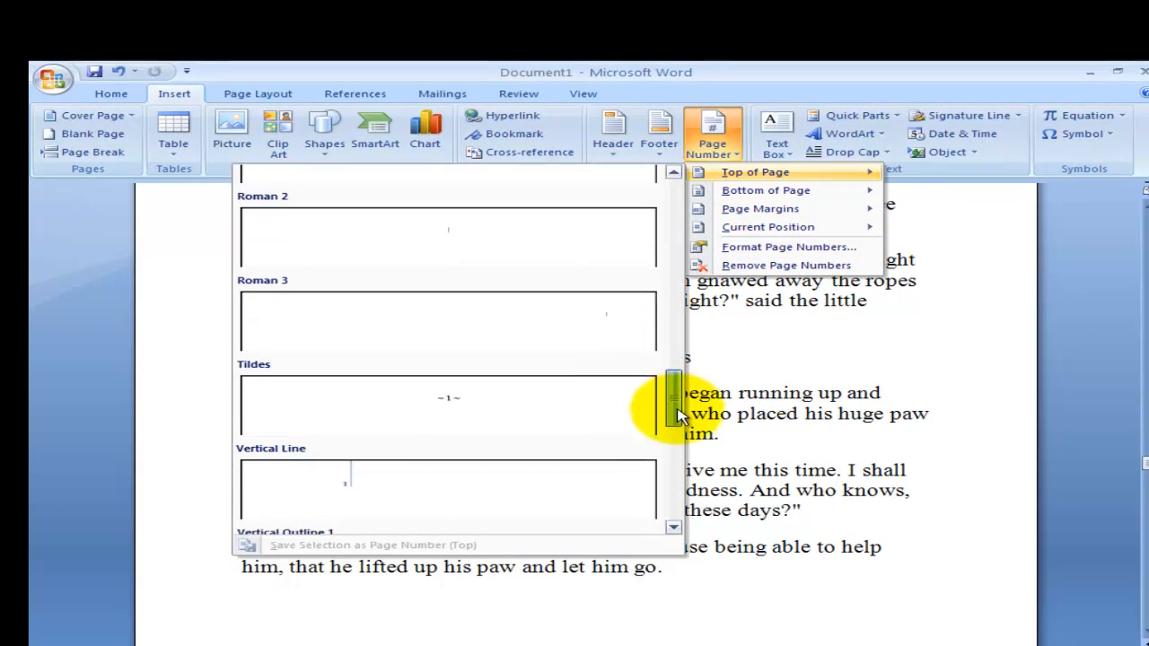
drag(679, 415, 674, 474)
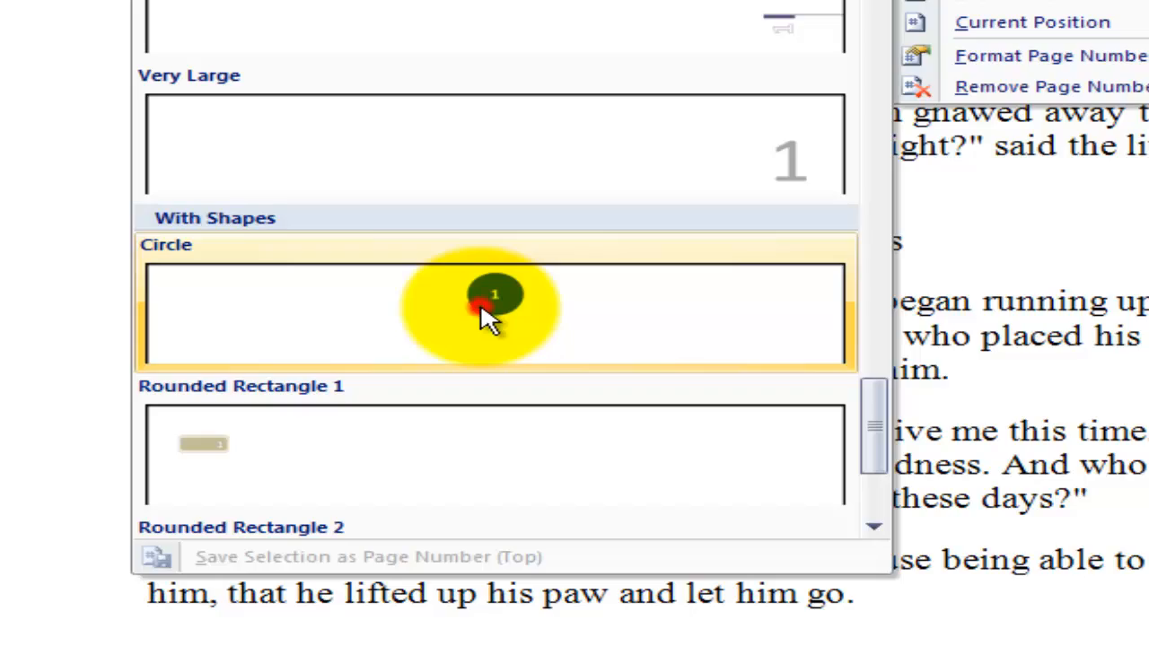
click(489, 319)
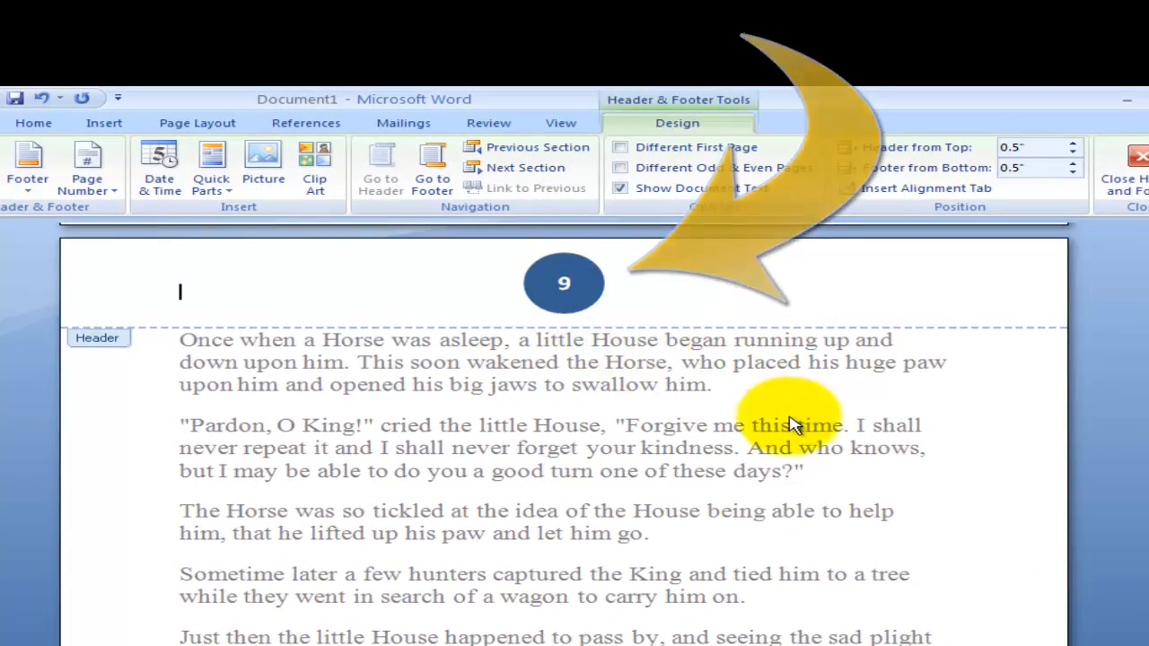
Check the circled page numbers in the headers of several pages and close header and footer editing.
scroll(794, 412, down, 5)
scroll(794, 413, up, 10)
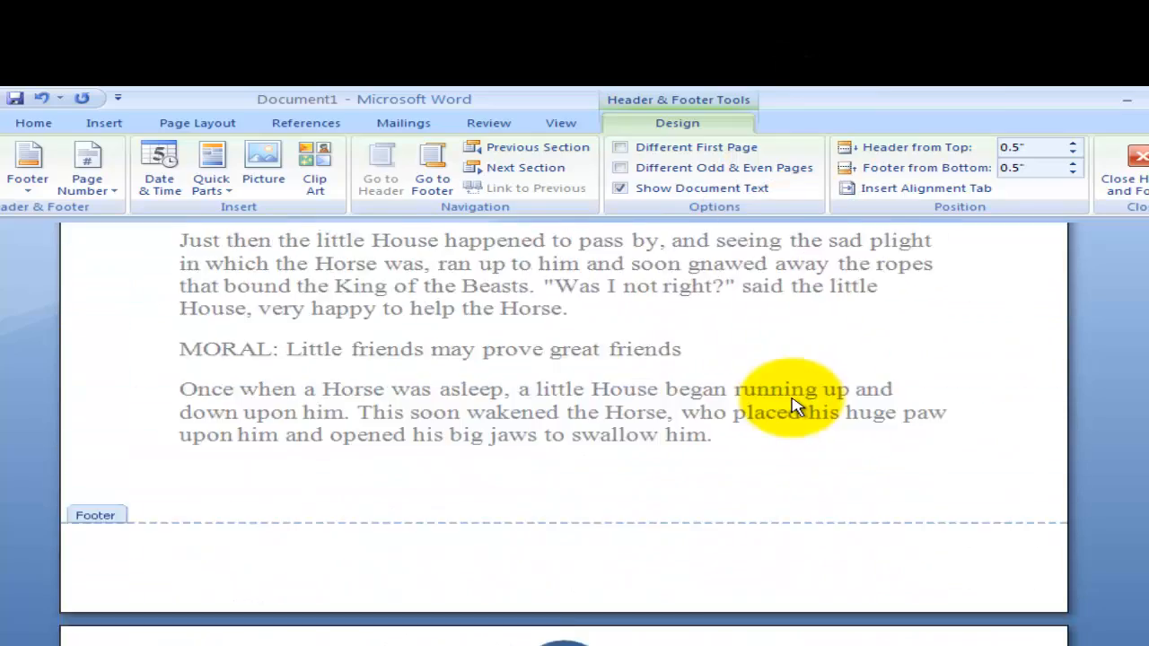
scroll(792, 392, up, 8)
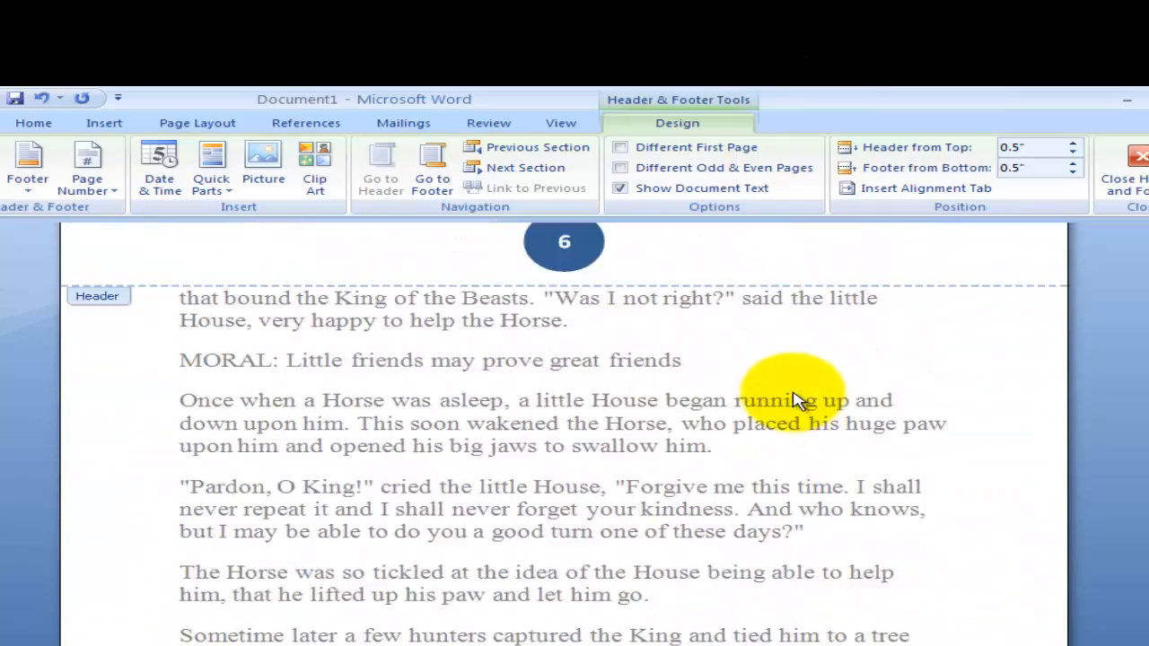
scroll(853, 386, up, 10)
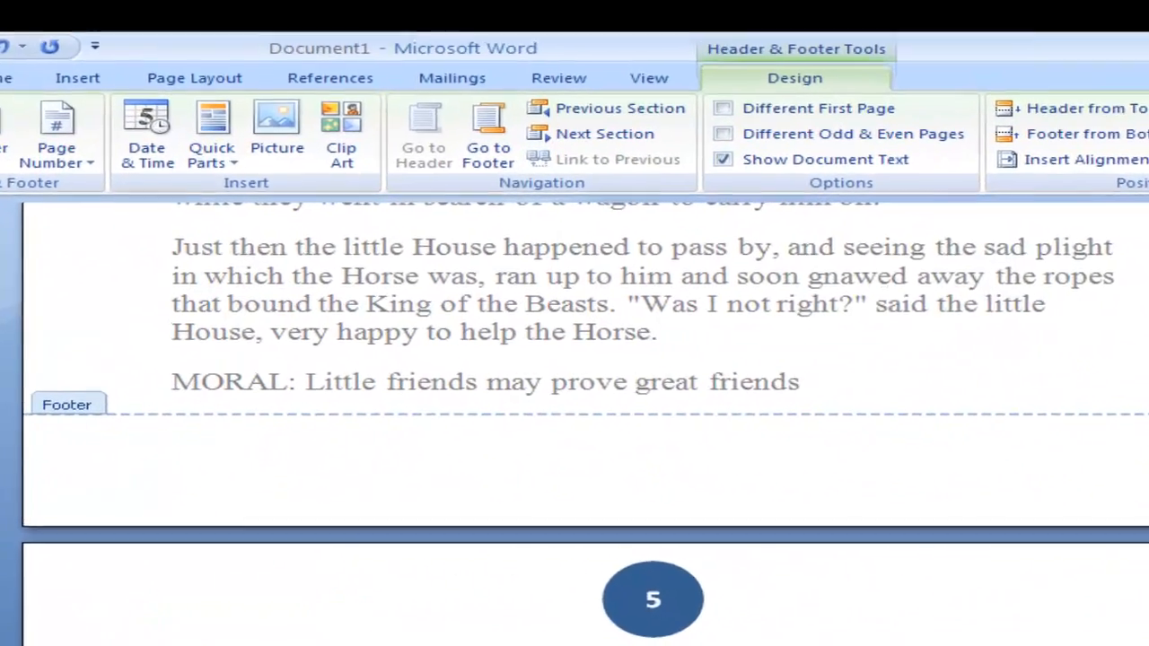
click(1147, 166)
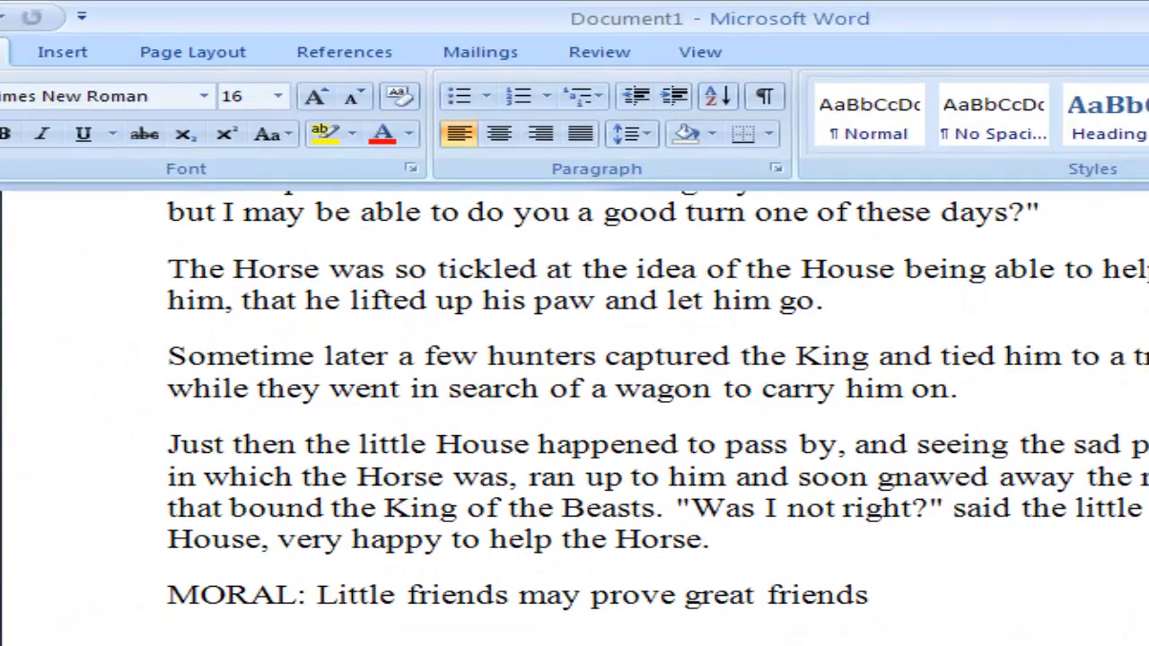
Remove the circled page numbers from the whole document.
click(87, 56)
click(900, 133)
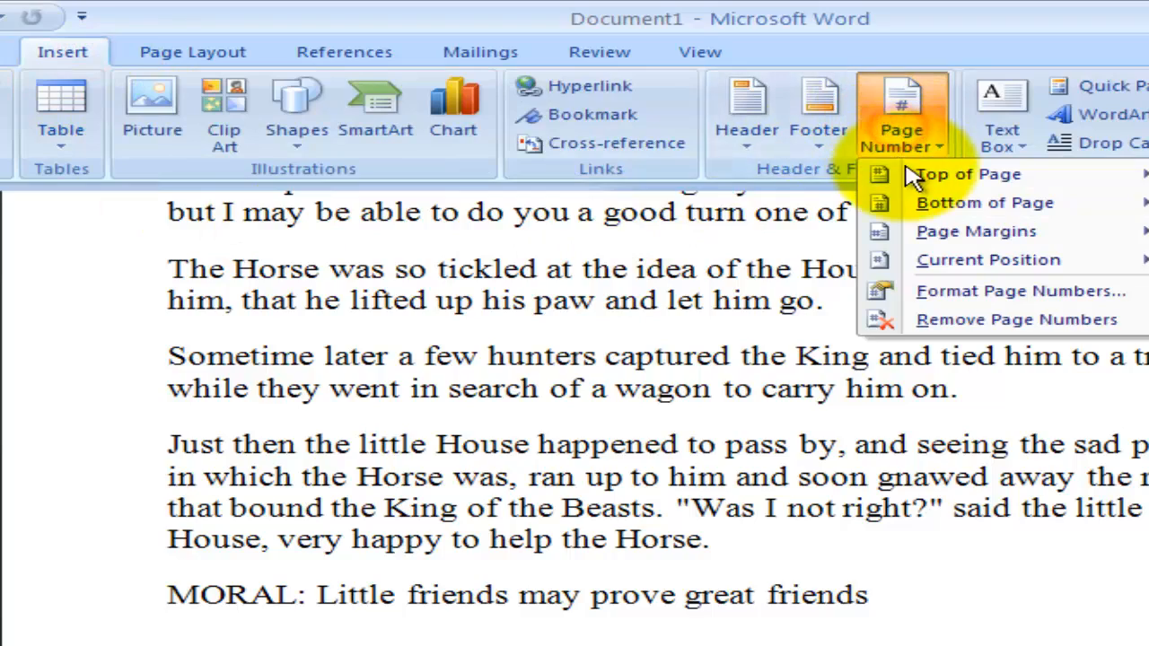
mouse_move(929, 182)
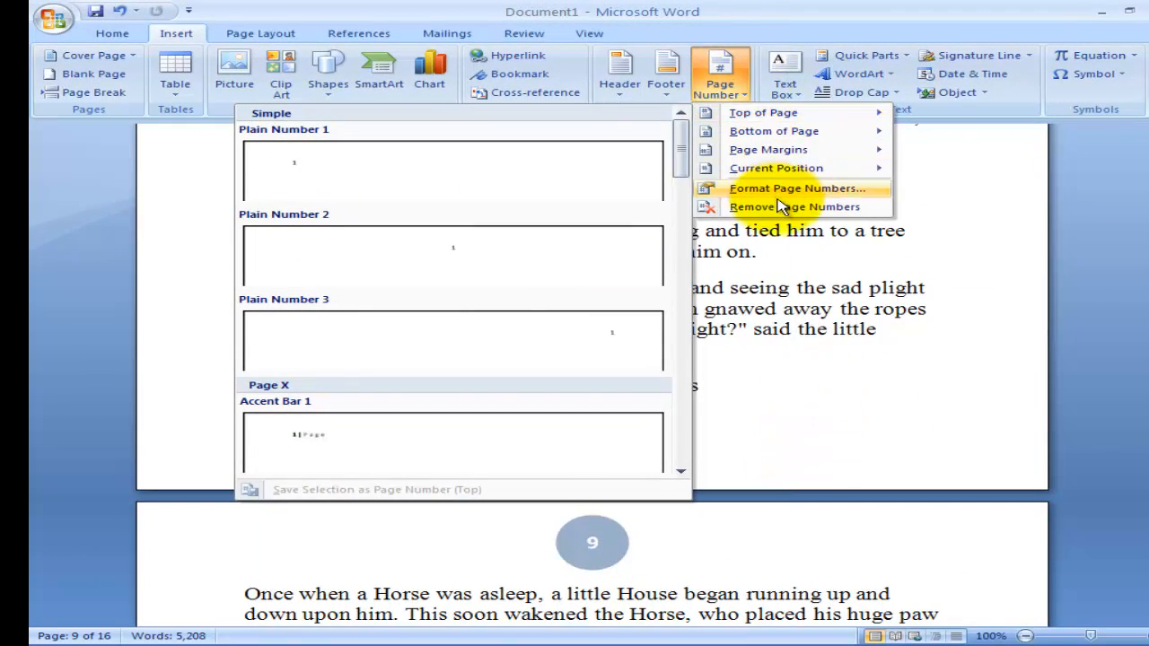
click(781, 207)
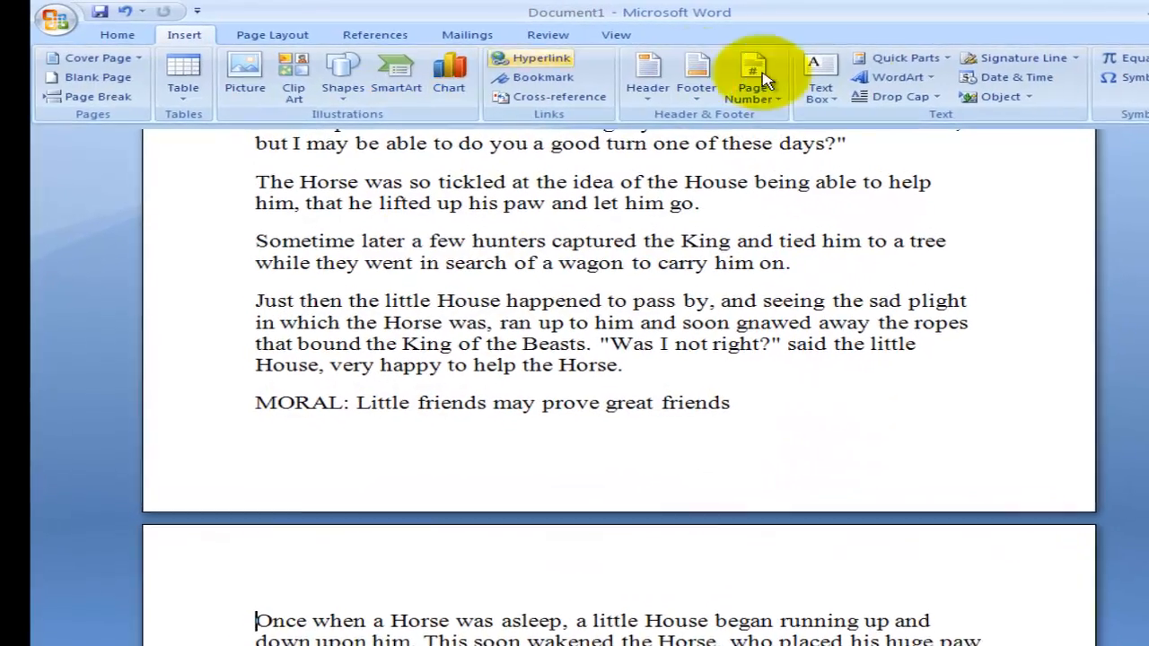
Insert page numbers at the top of the pages using the Rounded Rectangle 3 style.
click(758, 82)
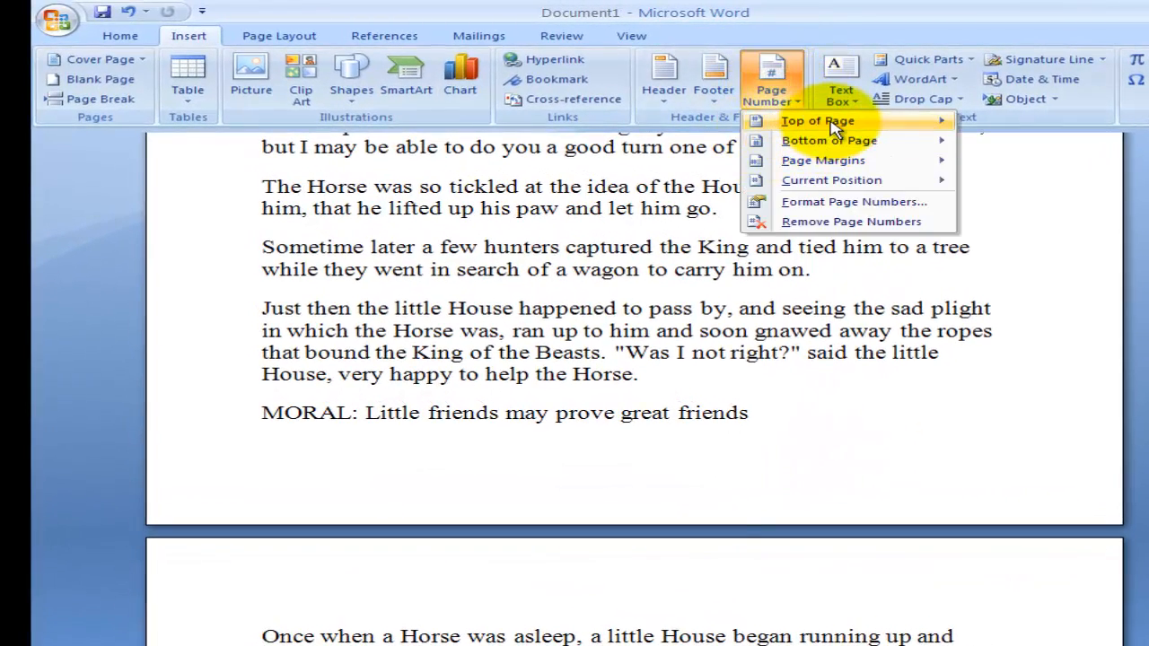
mouse_move(834, 128)
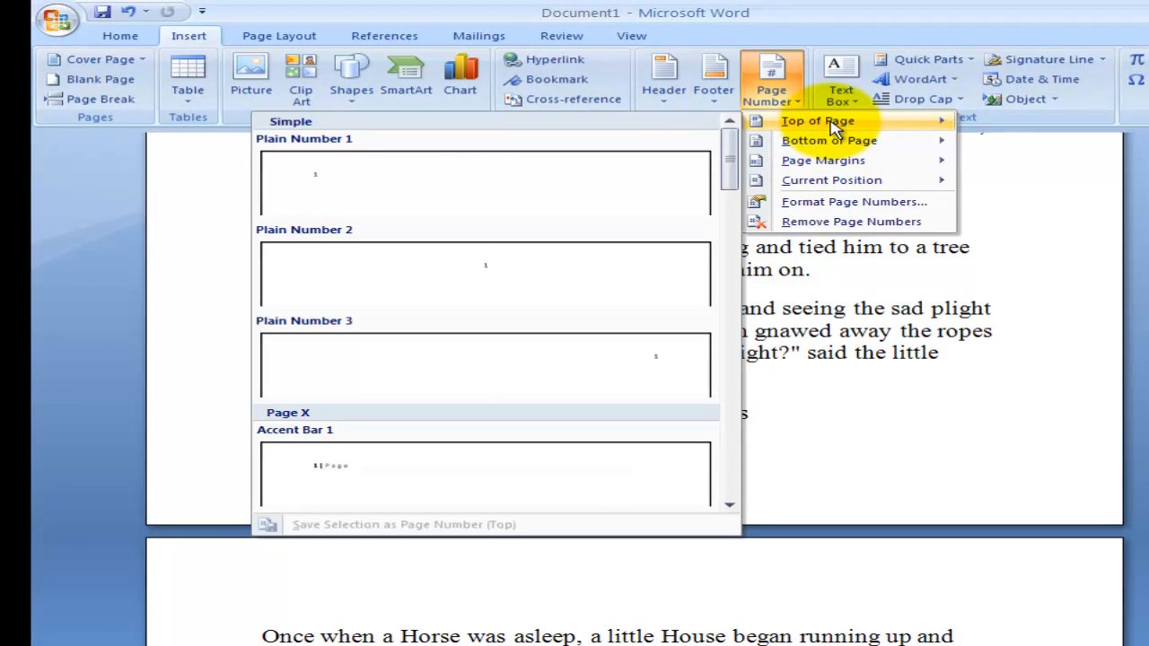
drag(732, 175, 743, 503)
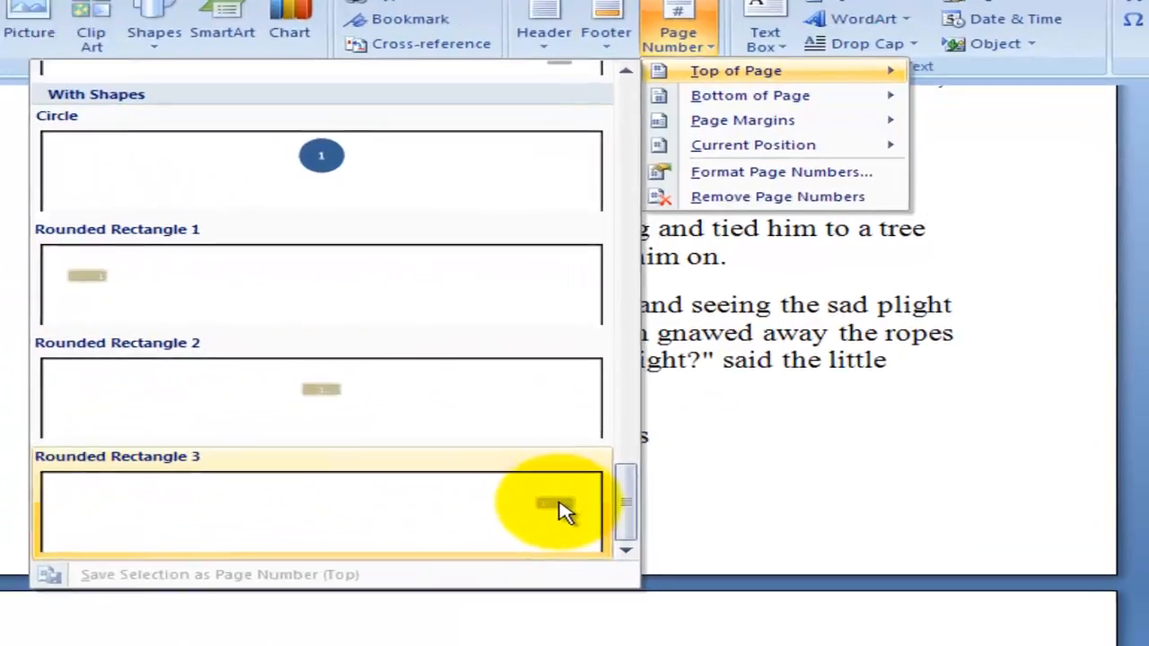
click(675, 474)
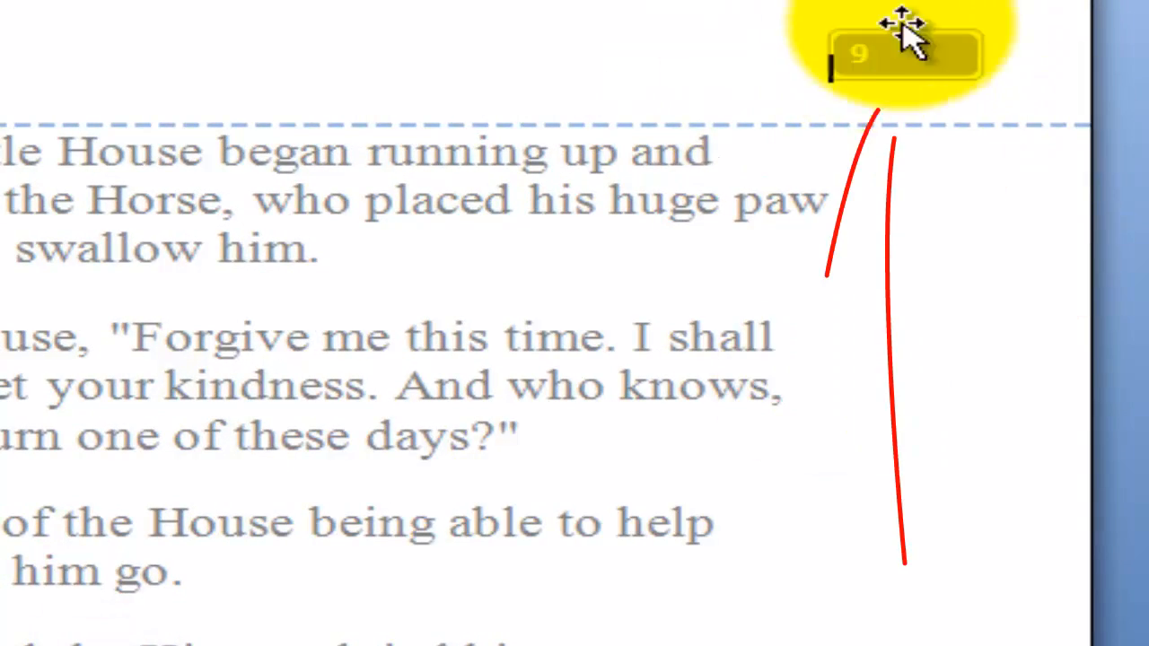
Check the rounded-rectangle page numbers in the headers of several pages and close header and footer editing.
scroll(641, 56, up, 3)
scroll(664, 58, down, 4)
scroll(659, 40, up, 15)
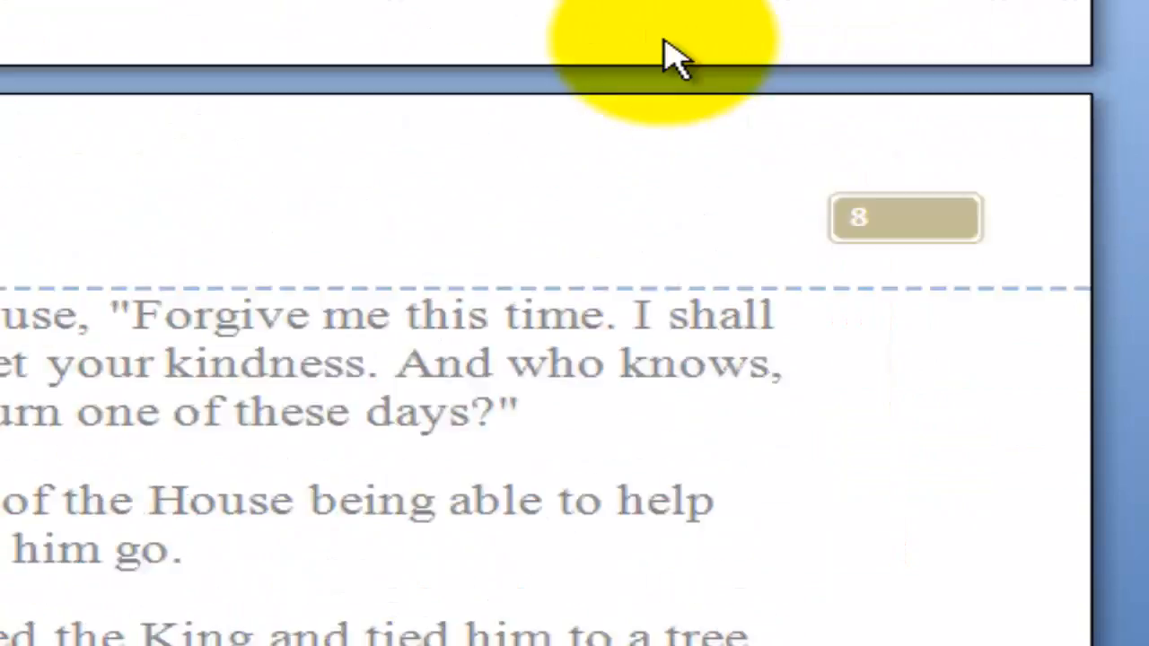
scroll(673, 52, down, 2)
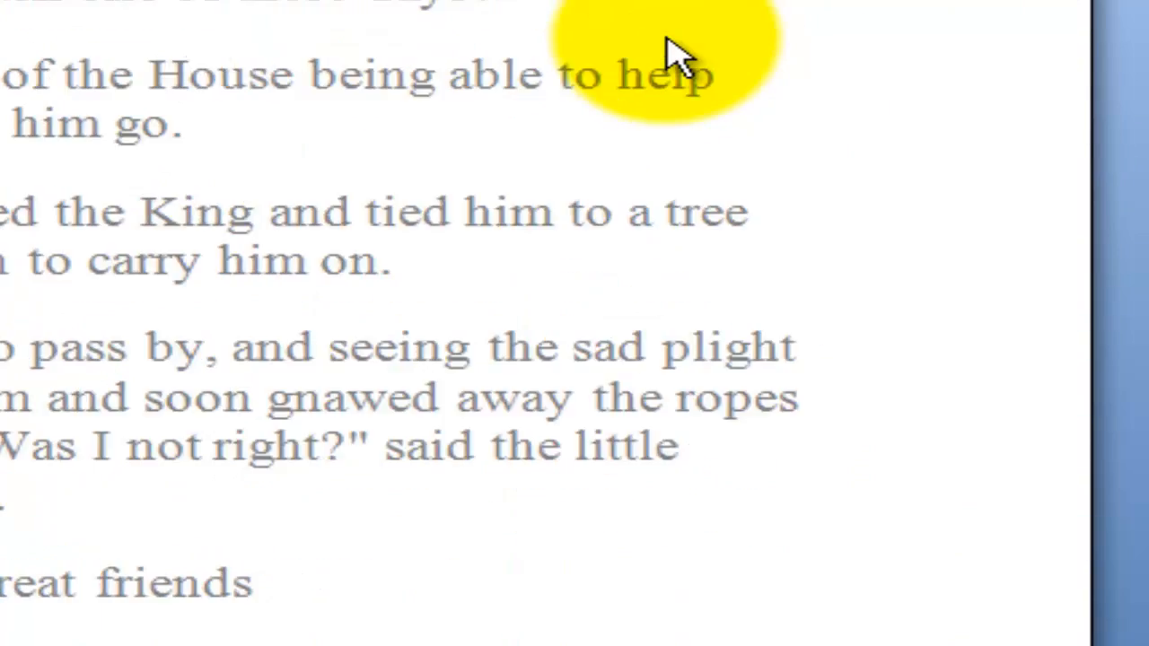
scroll(680, 56, up, 4)
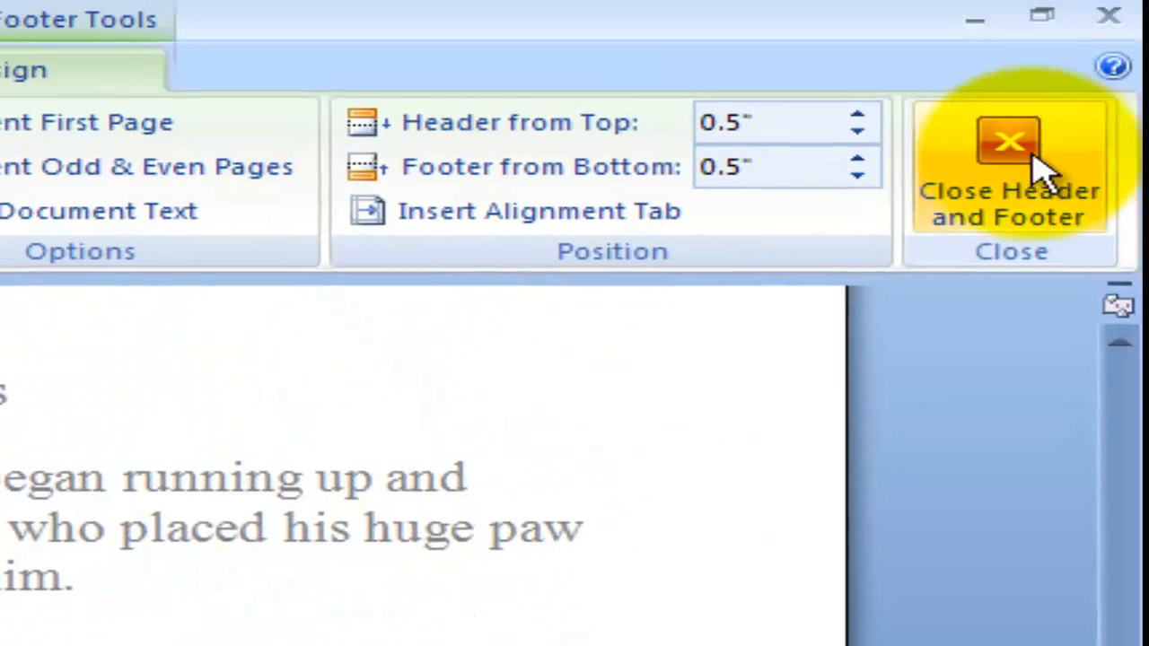
click(1036, 164)
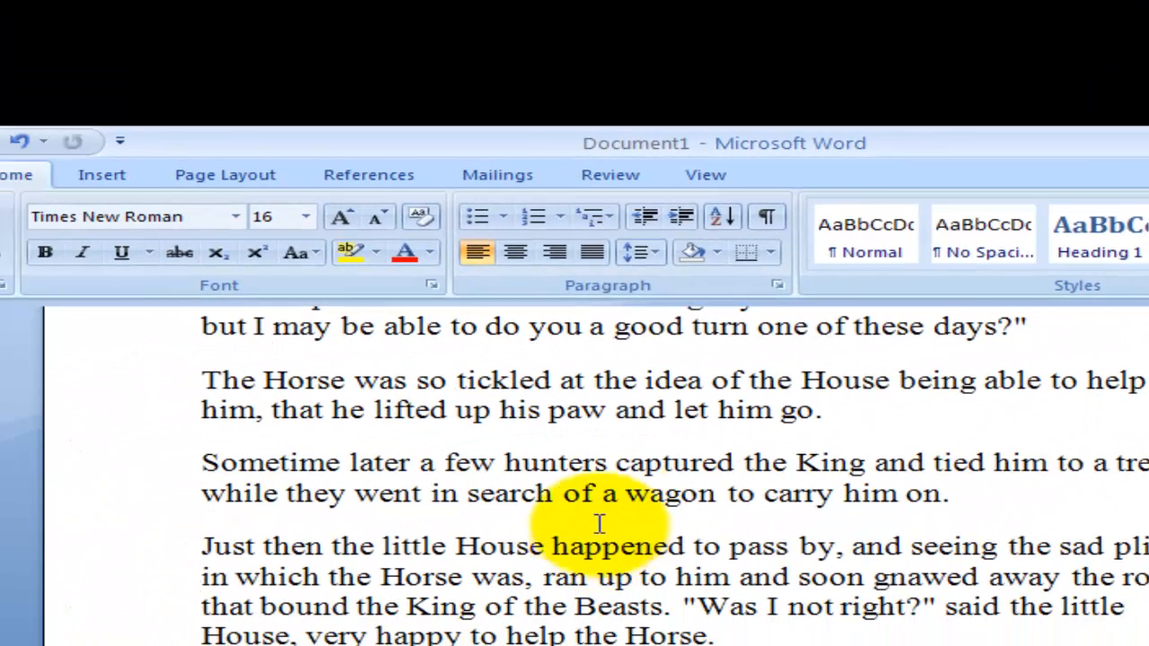
Insert page numbers at the bottom of the pages using the Box Italics 1 style.
click(119, 177)
click(888, 260)
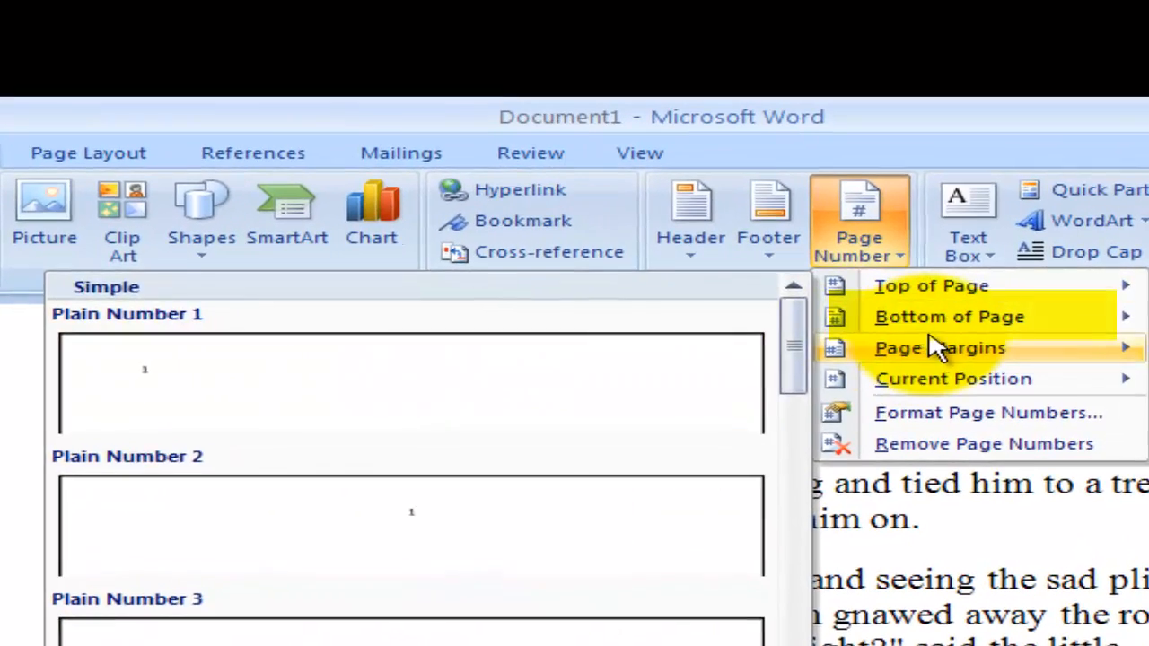
mouse_move(981, 325)
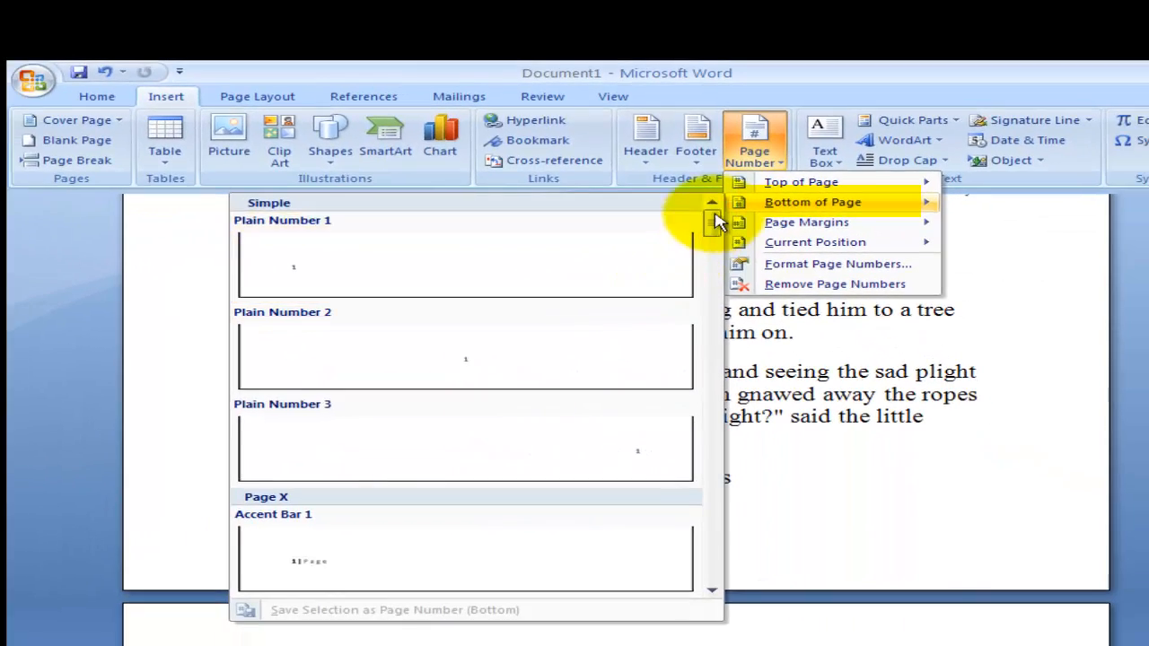
drag(791, 337, 791, 436)
drag(715, 283, 712, 392)
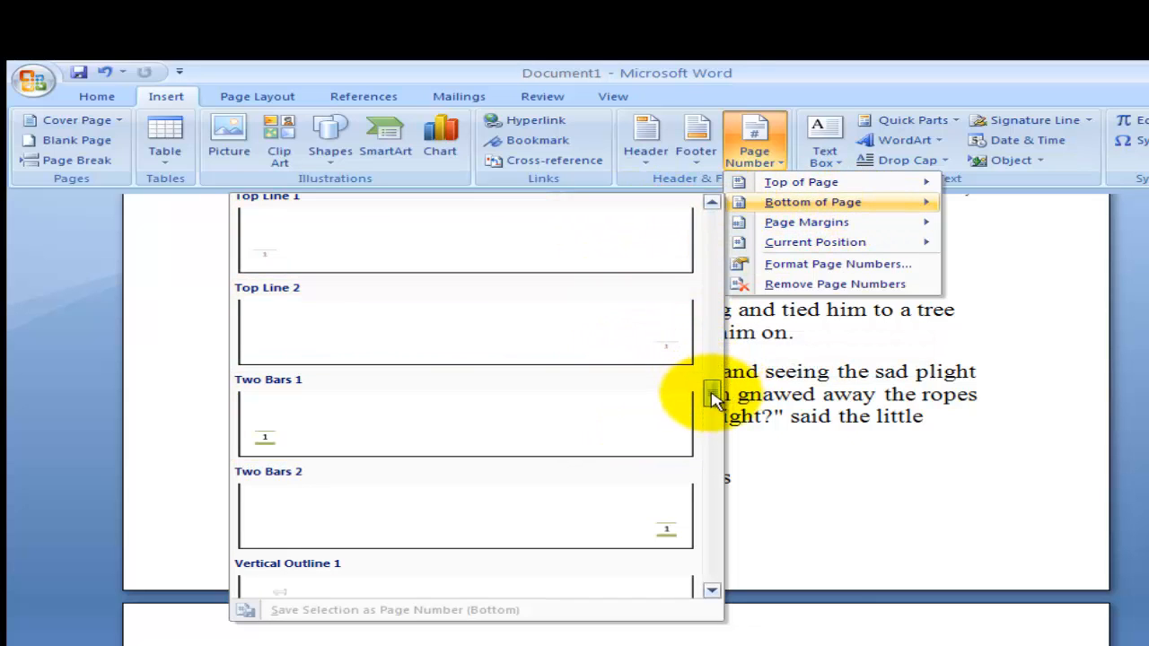
drag(710, 399, 712, 449)
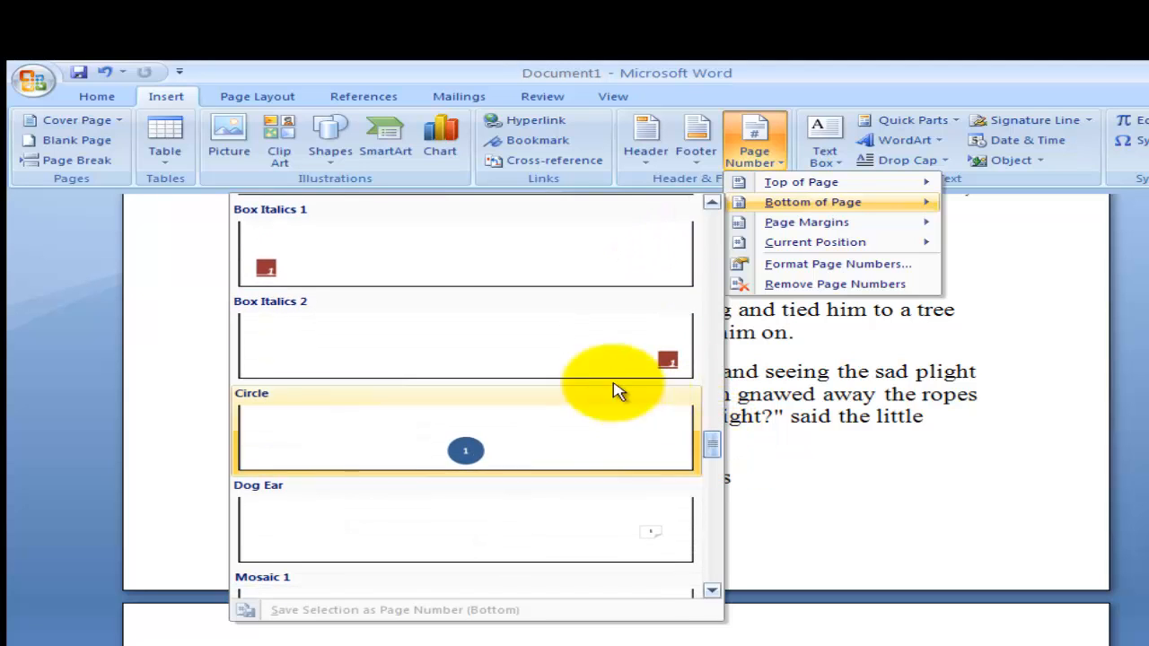
click(266, 252)
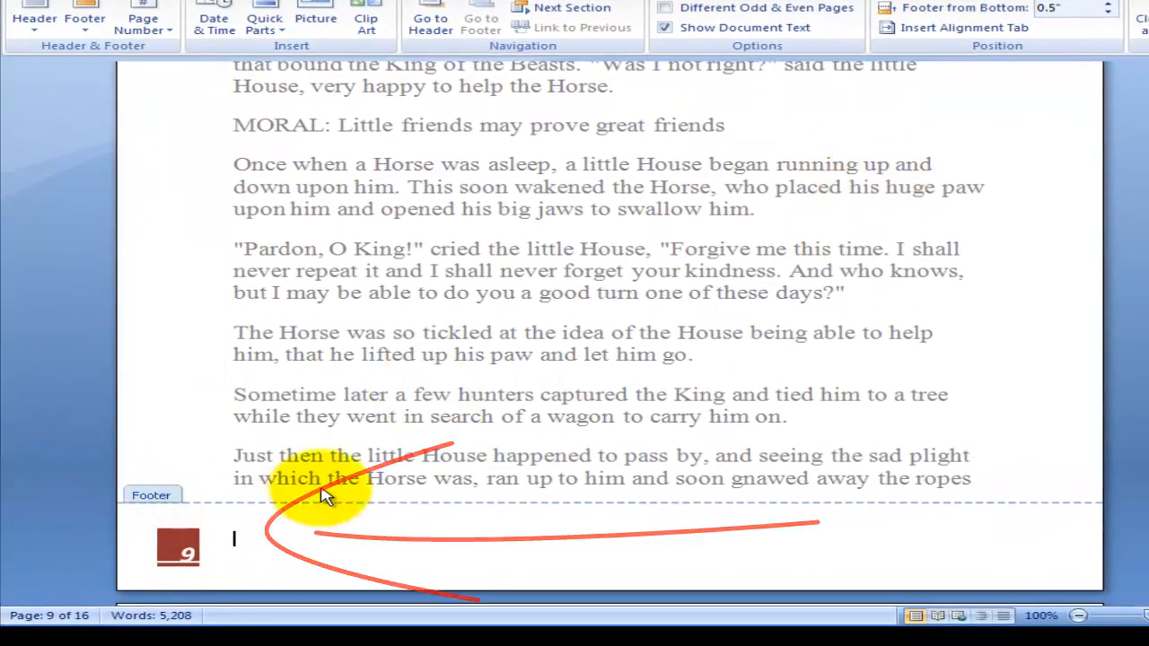
Examine the boxed footer numbers and the header numbers across the pages and close header and footer editing.
scroll(305, 489, up, 5)
scroll(226, 310, up, 10)
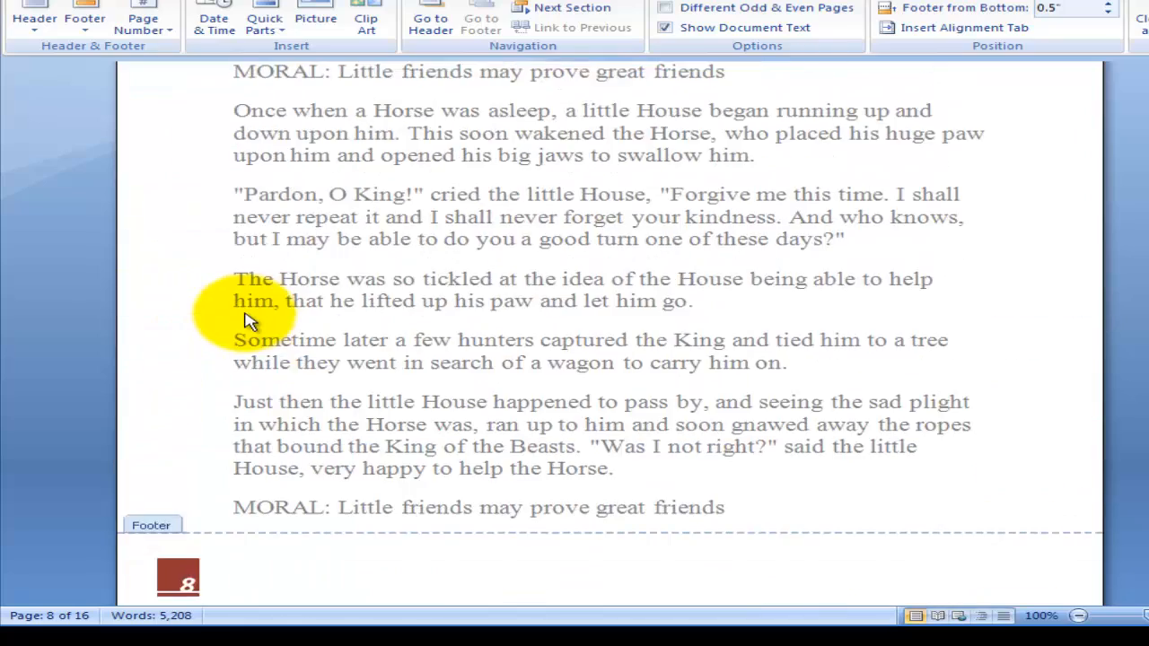
scroll(206, 155, up, 1)
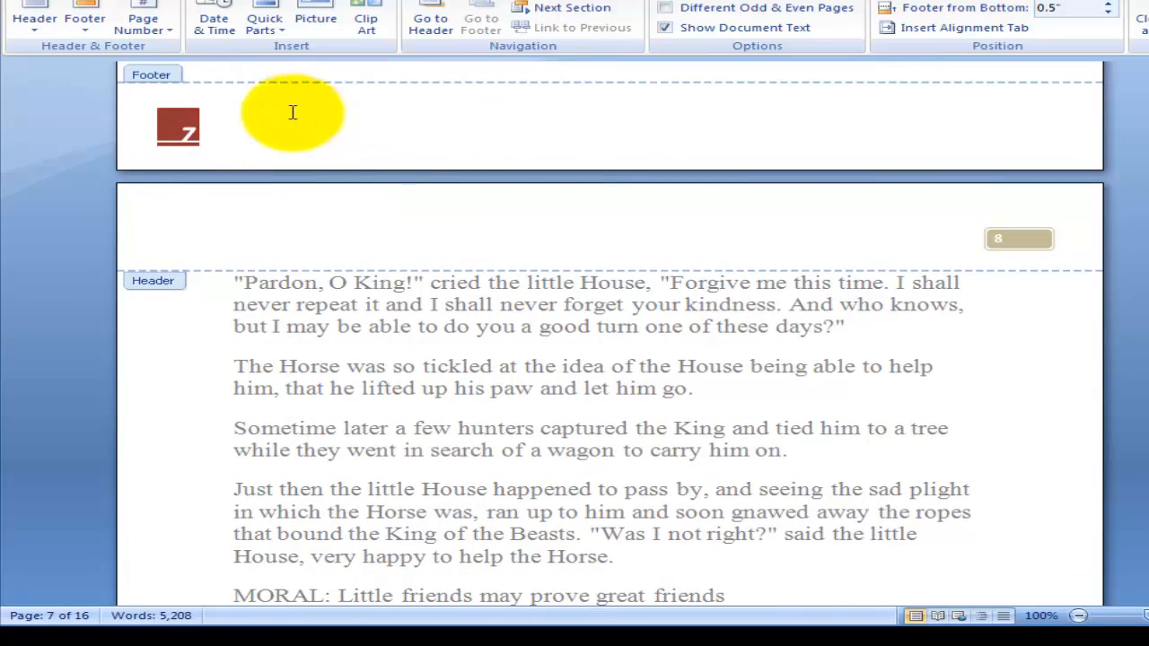
scroll(514, 146, up, 20)
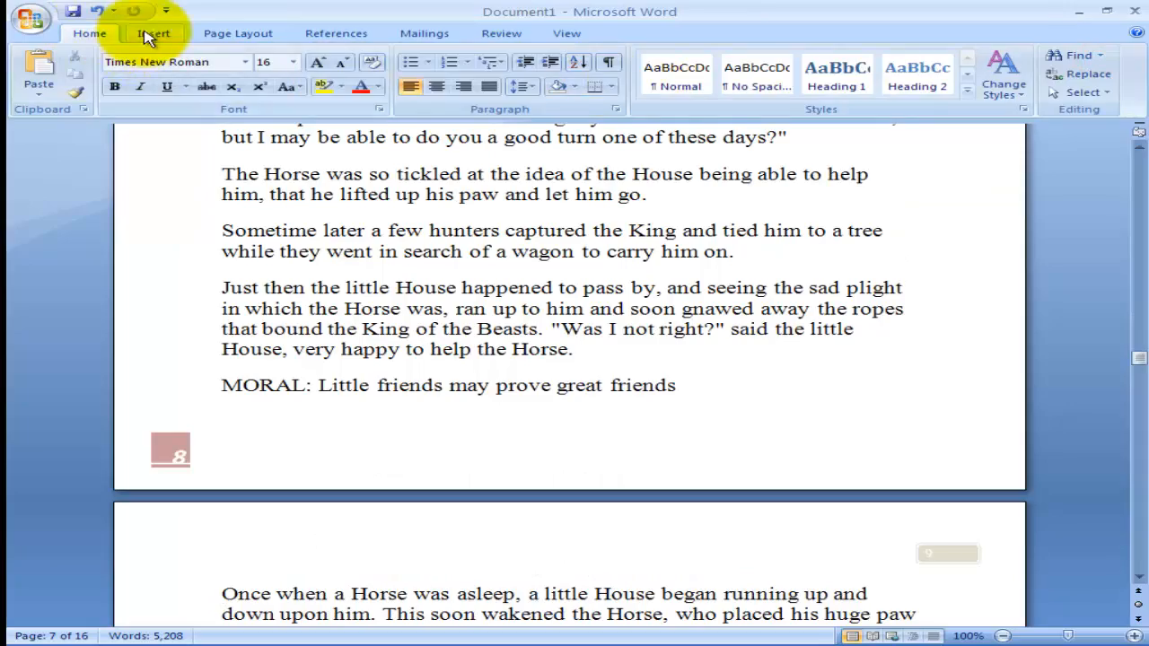
Check the top and bottom page numbers in the normal document view.
click(151, 36)
click(697, 83)
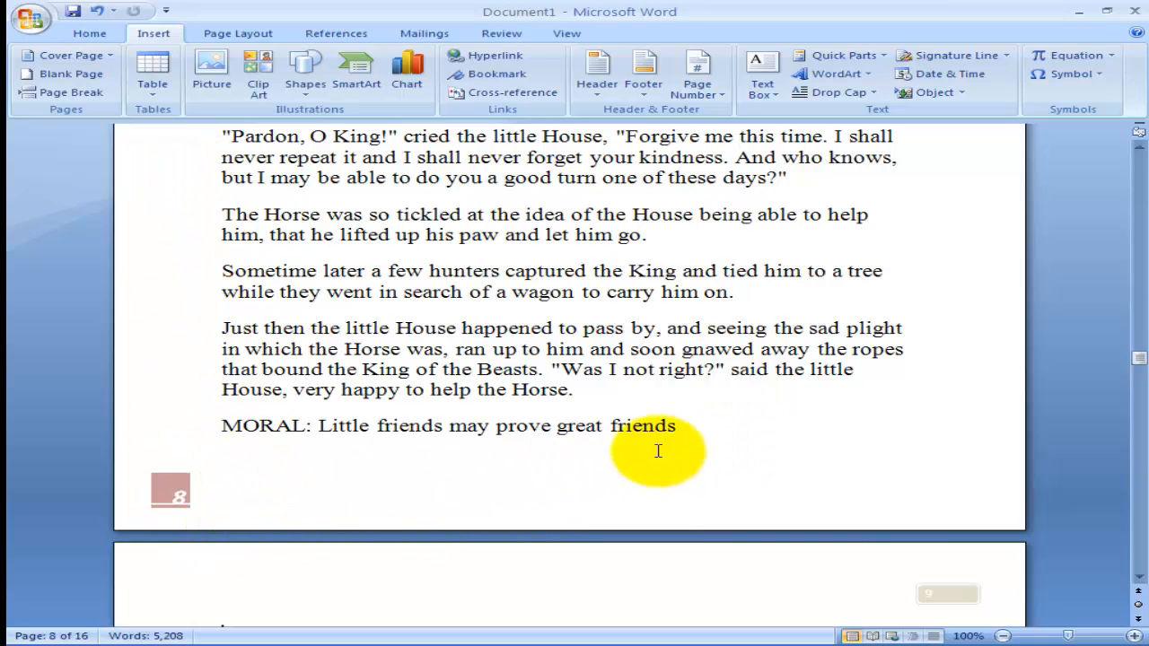
scroll(711, 435, down, 5)
scroll(712, 432, up, 5)
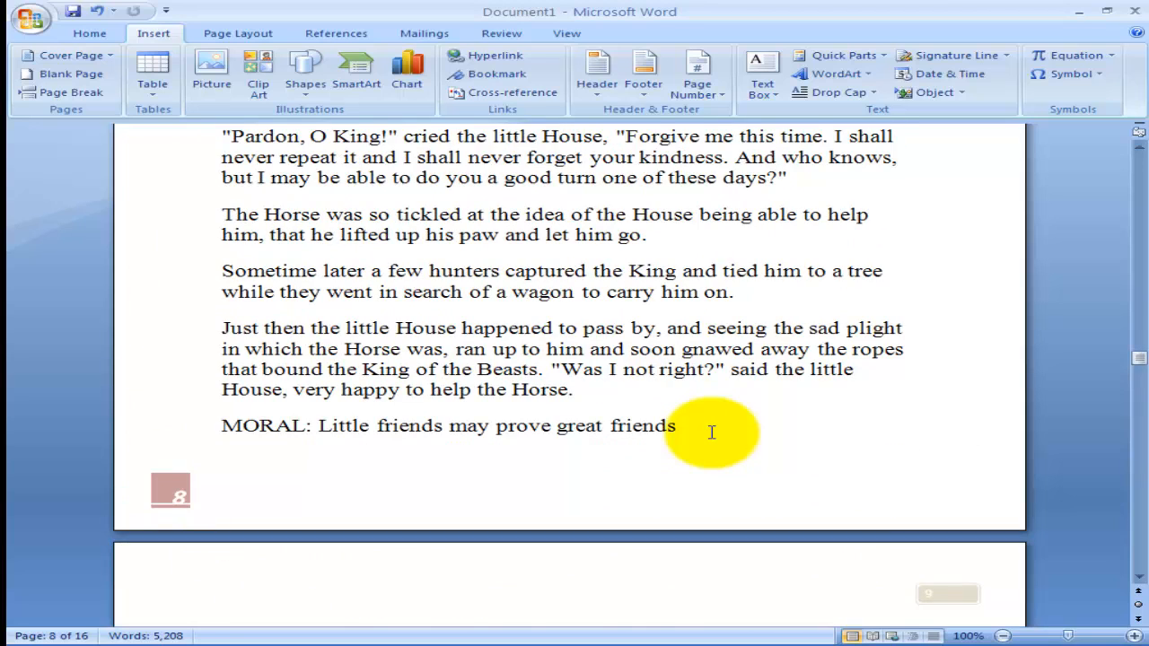
scroll(711, 432, up, 7)
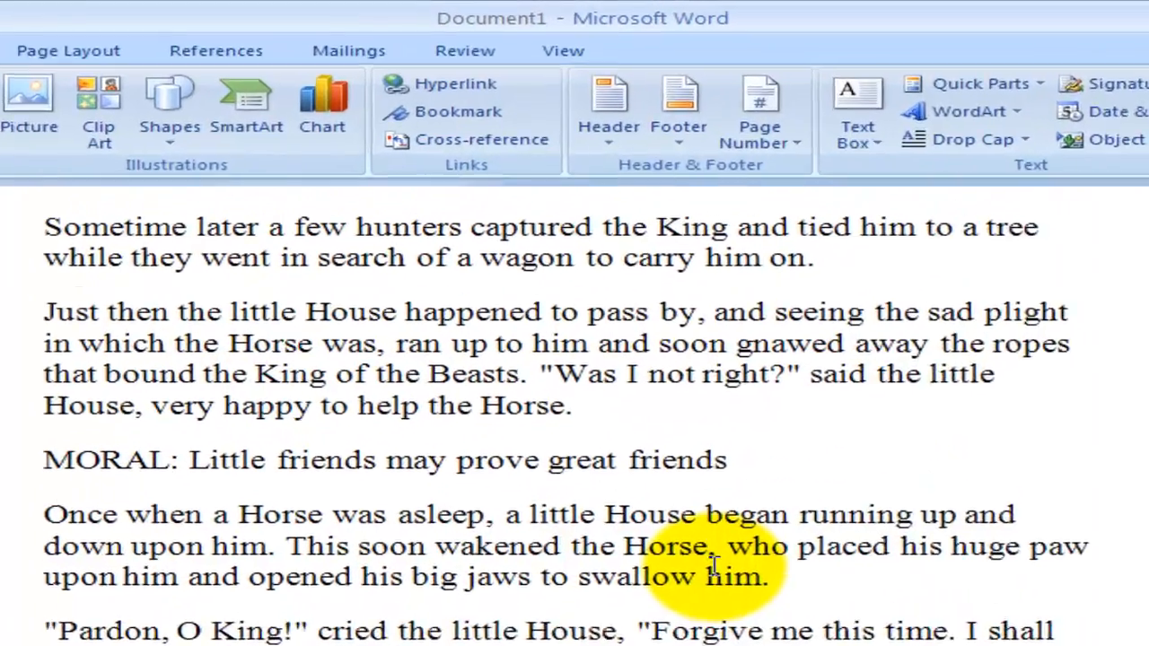
Change the page number format of the document to uppercase Roman numerals (I, II, III, …).
scroll(665, 375, down, 5)
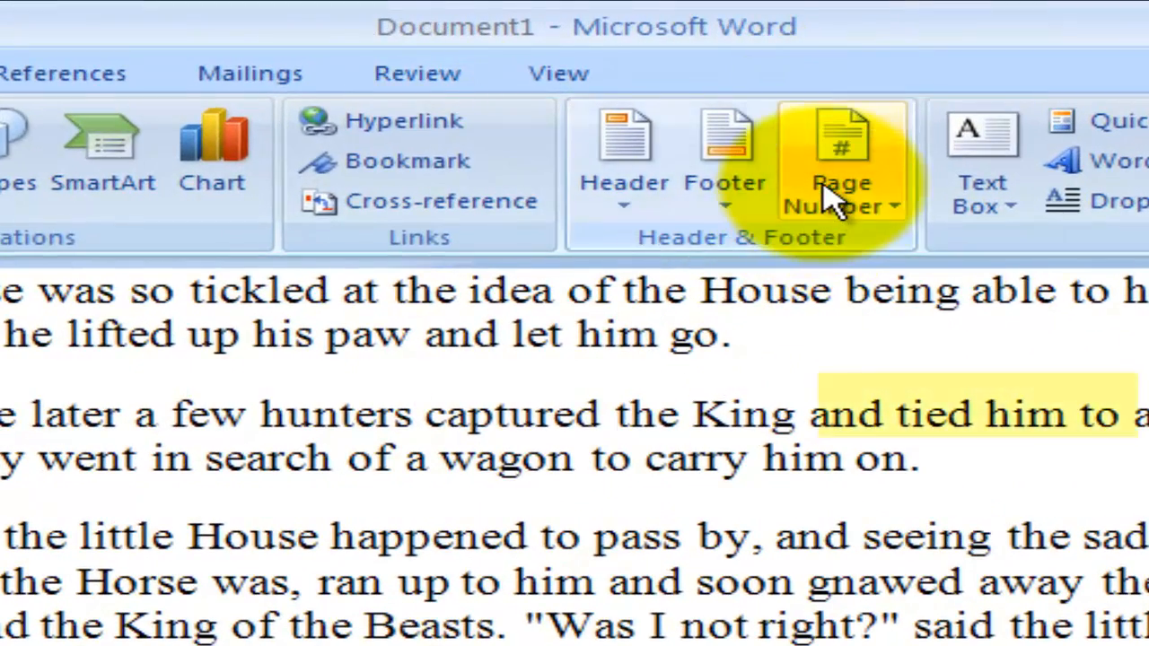
click(830, 202)
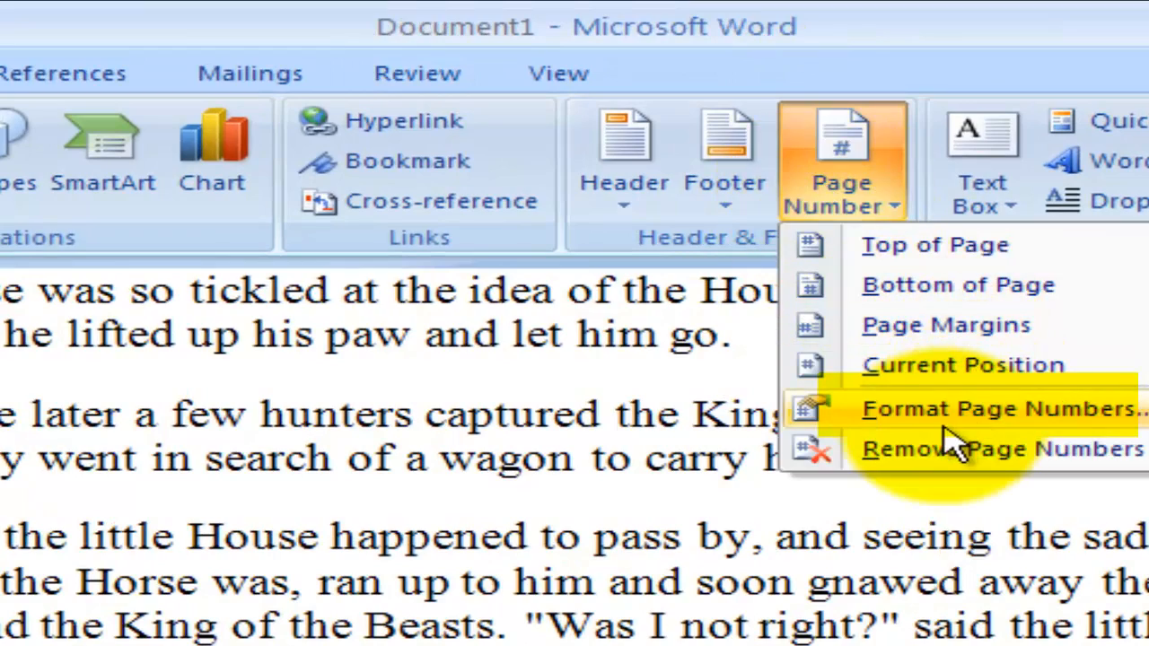
click(1045, 409)
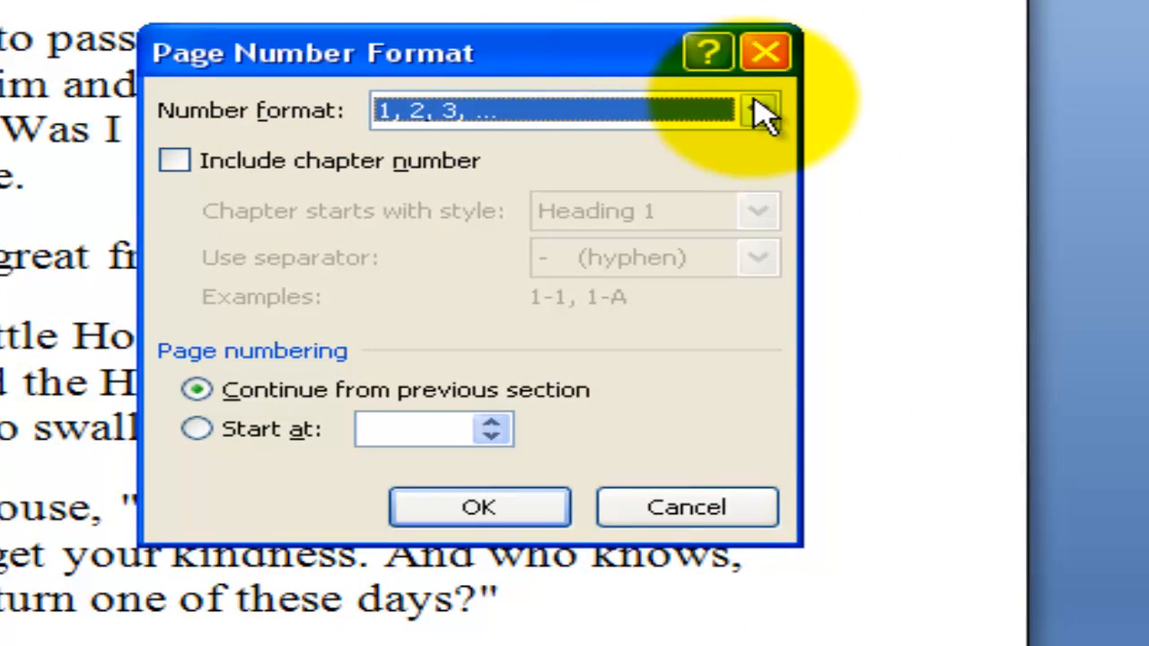
click(758, 111)
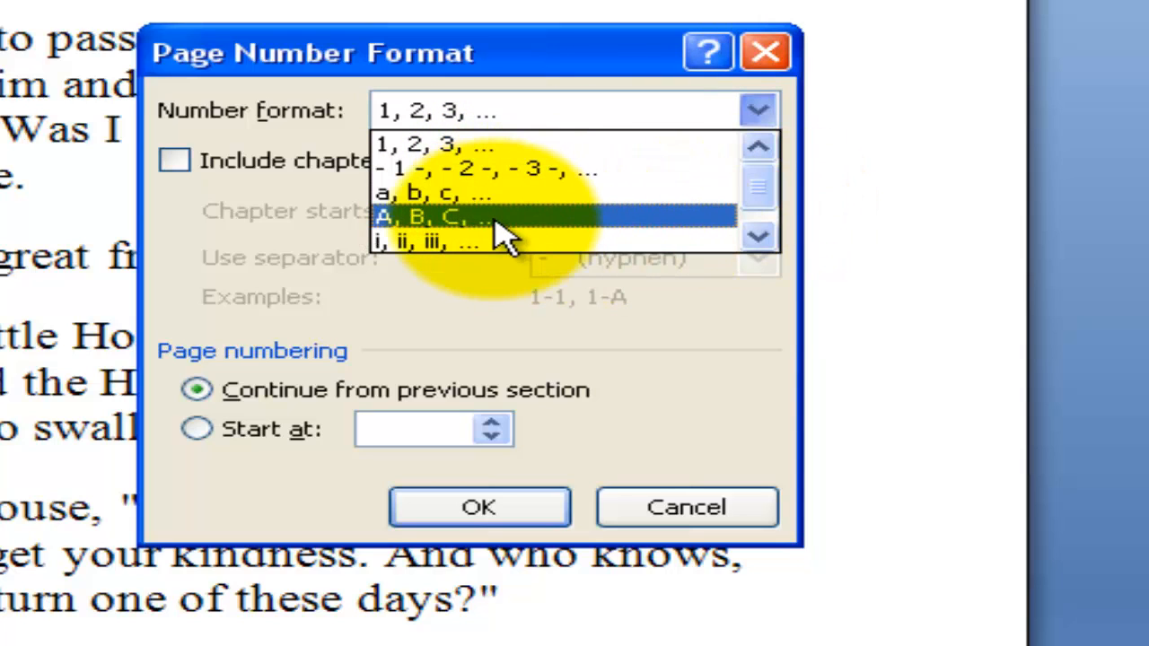
click(756, 235)
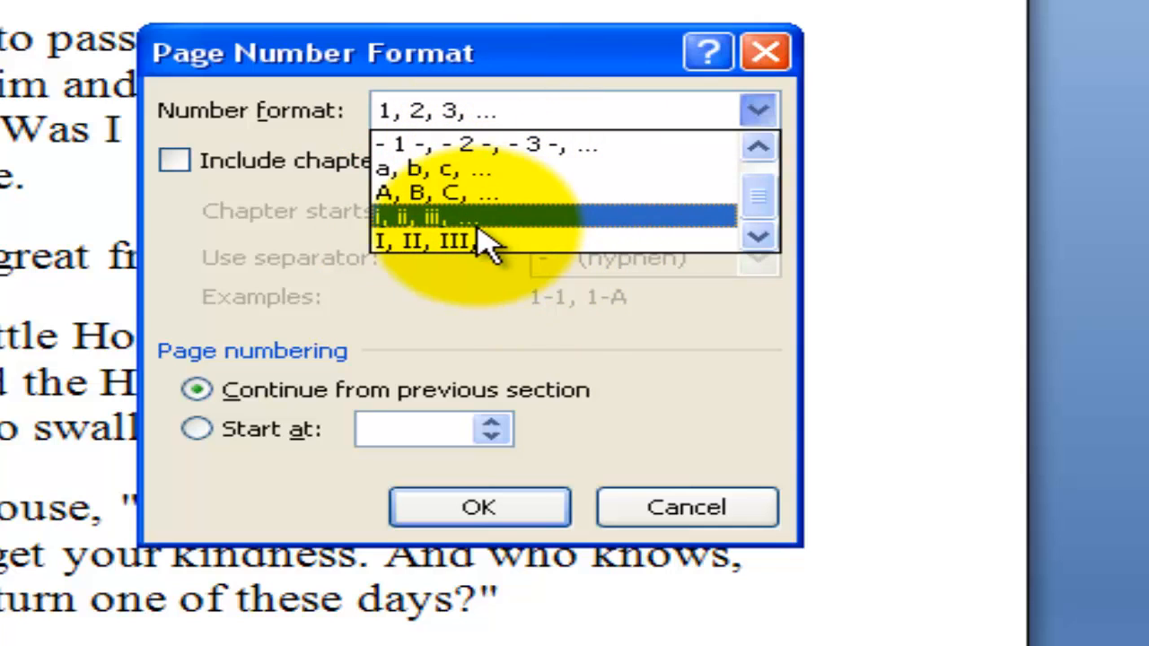
click(406, 242)
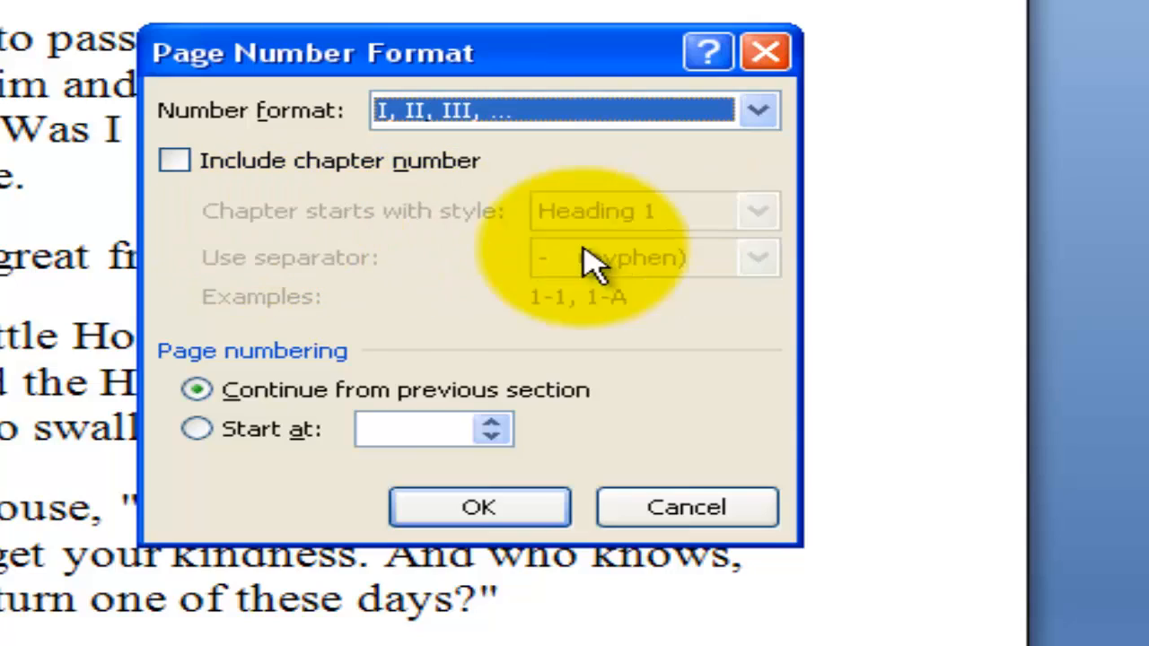
click(473, 529)
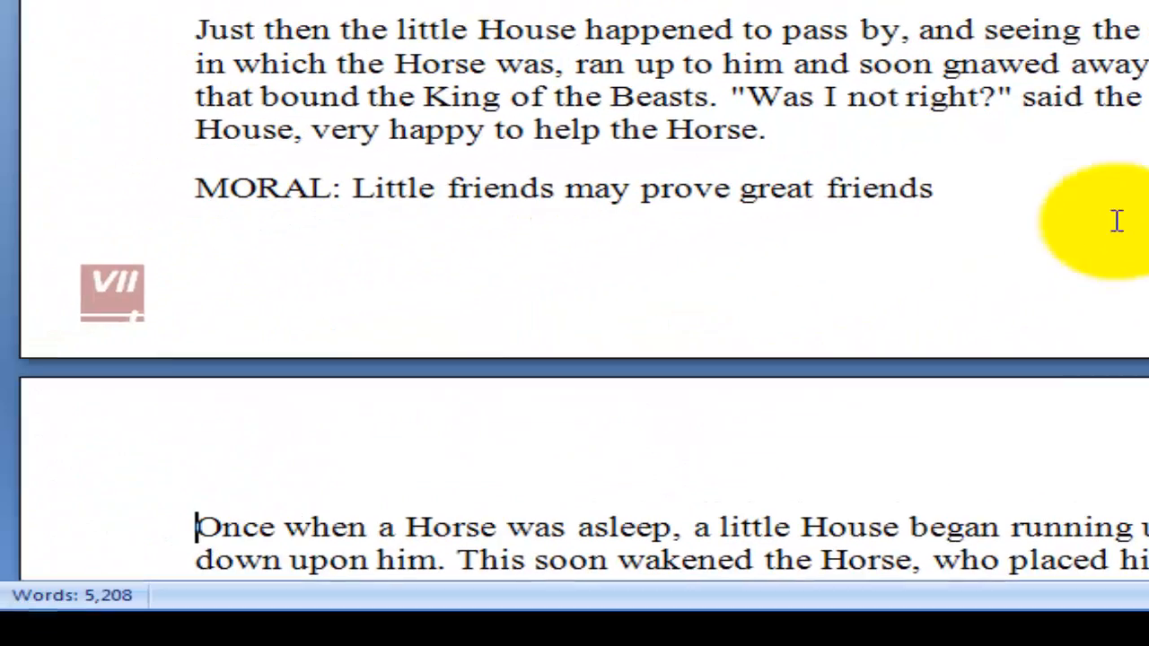
Examine the Roman-numeral page numbers in the headers and footers across the document's pages.
scroll(832, 262, up, 10)
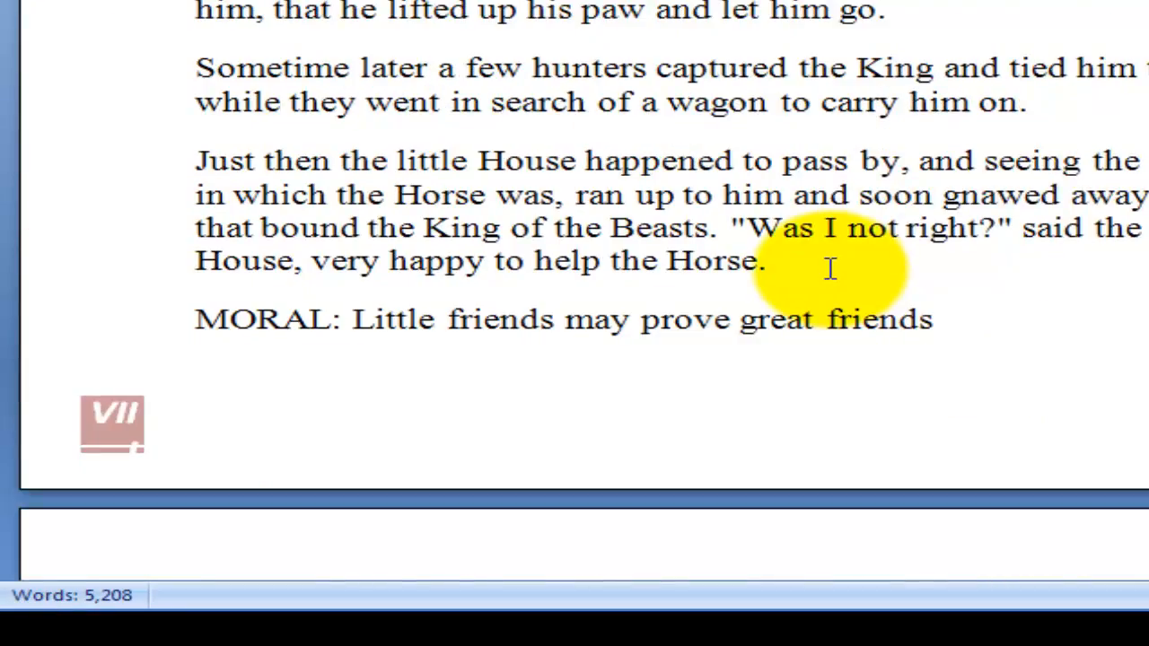
scroll(830, 271, down, 7)
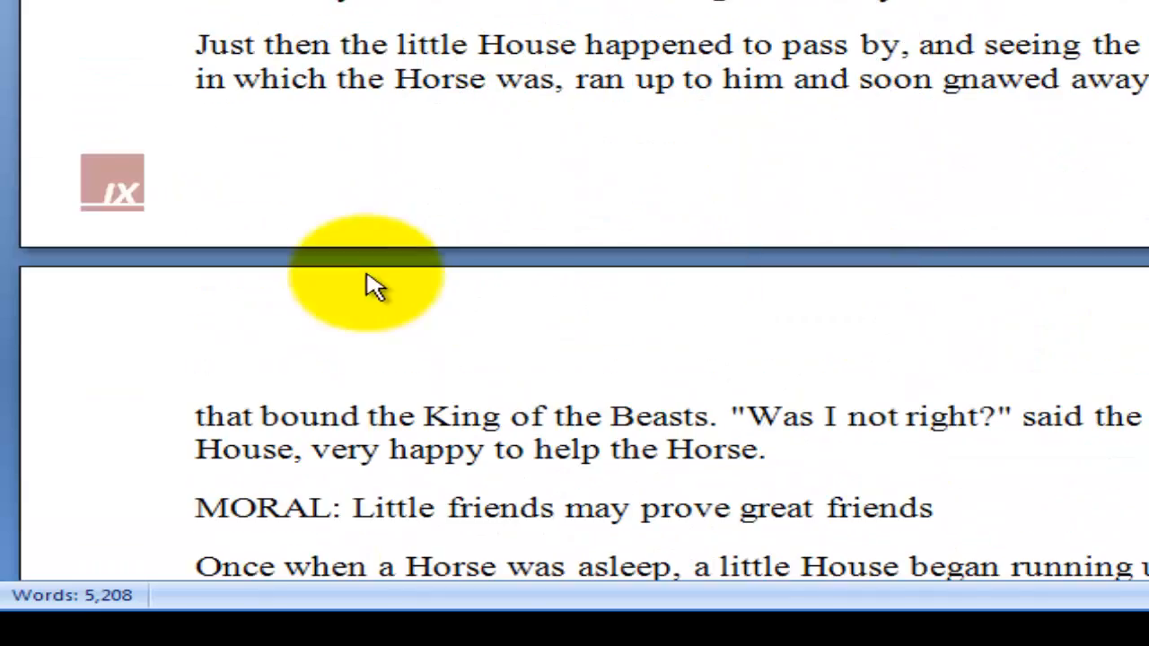
scroll(507, 205, down, 3)
scroll(507, 205, down, 10)
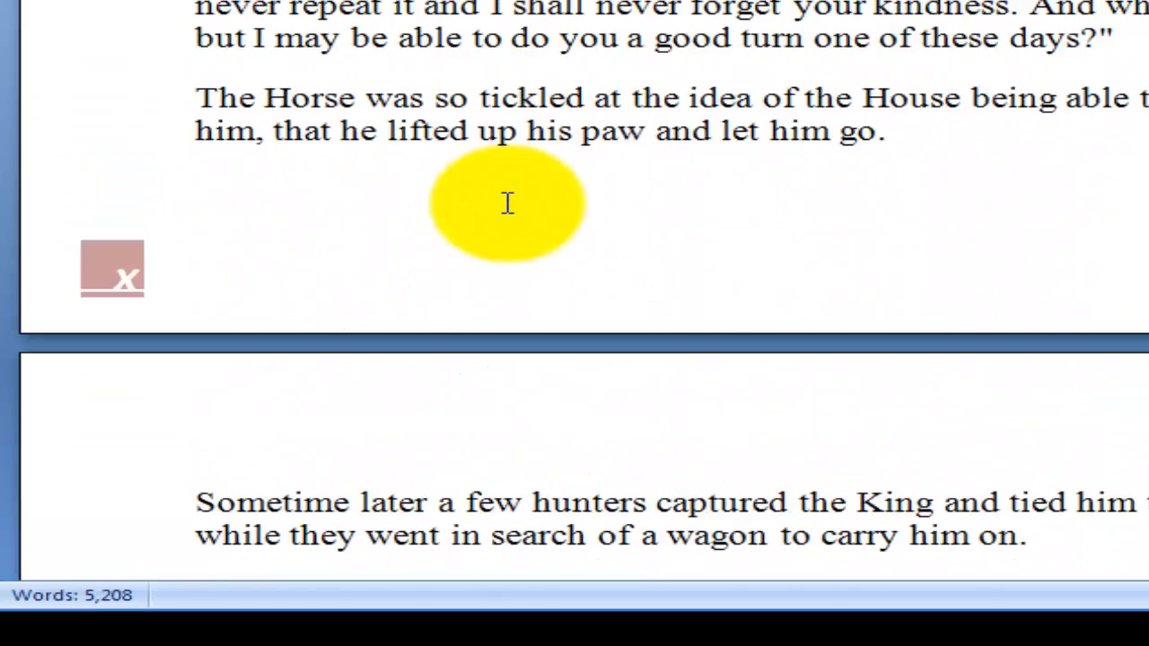
scroll(679, 275, down, 6)
scroll(682, 273, down, 10)
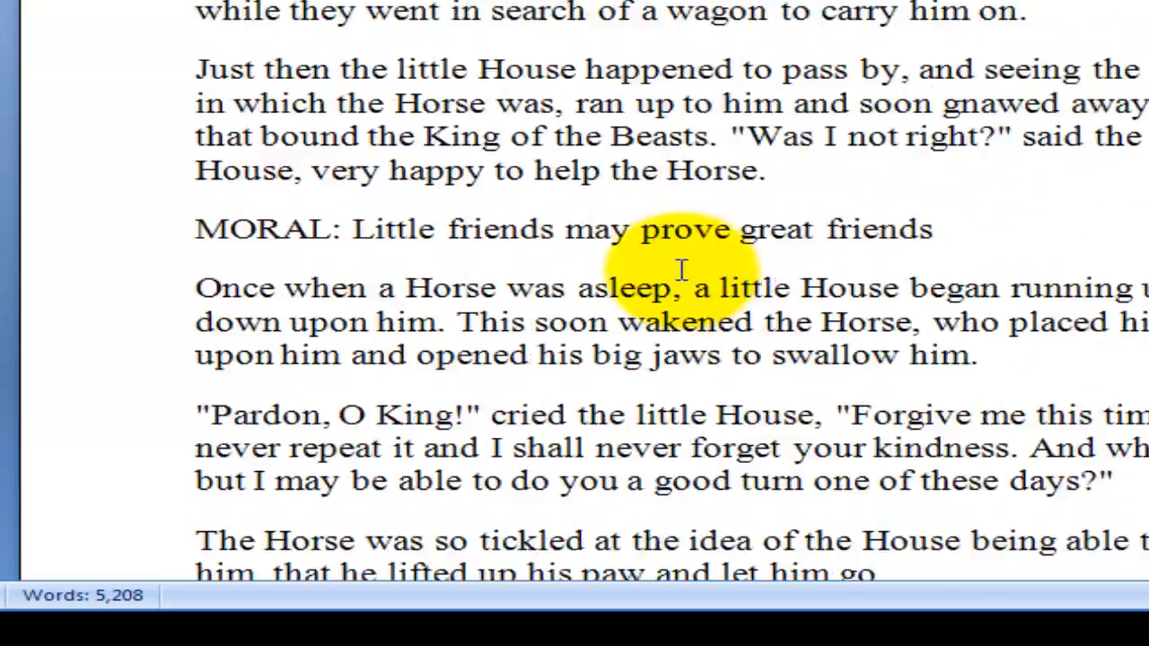
scroll(682, 279, down, 10)
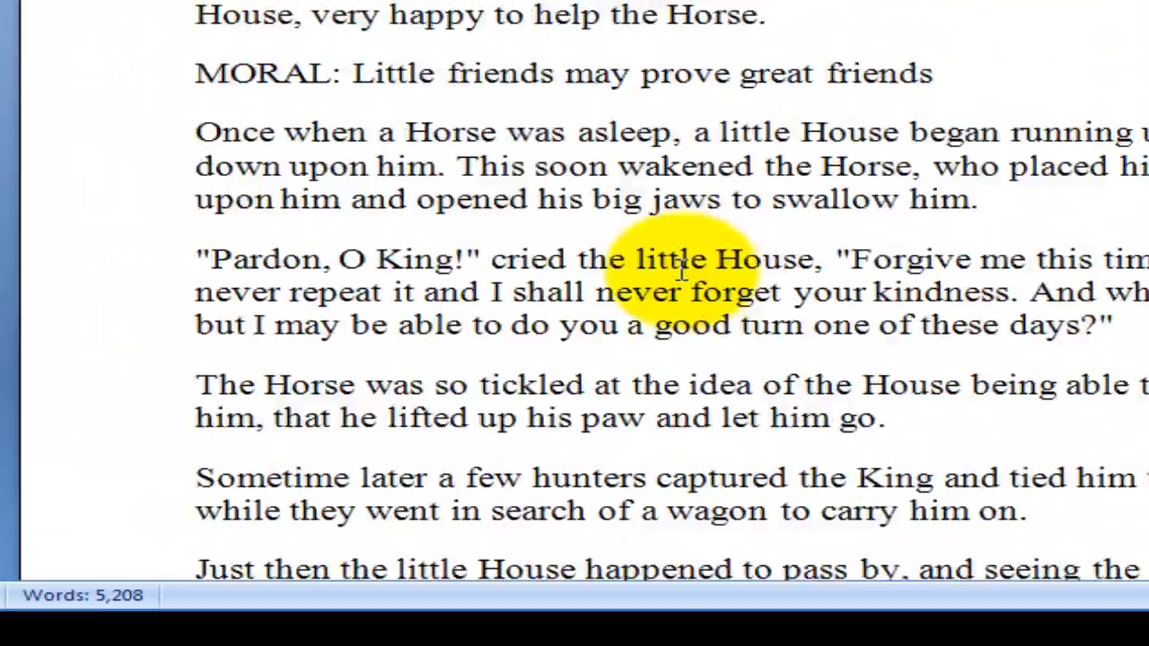
scroll(673, 258, down, 15)
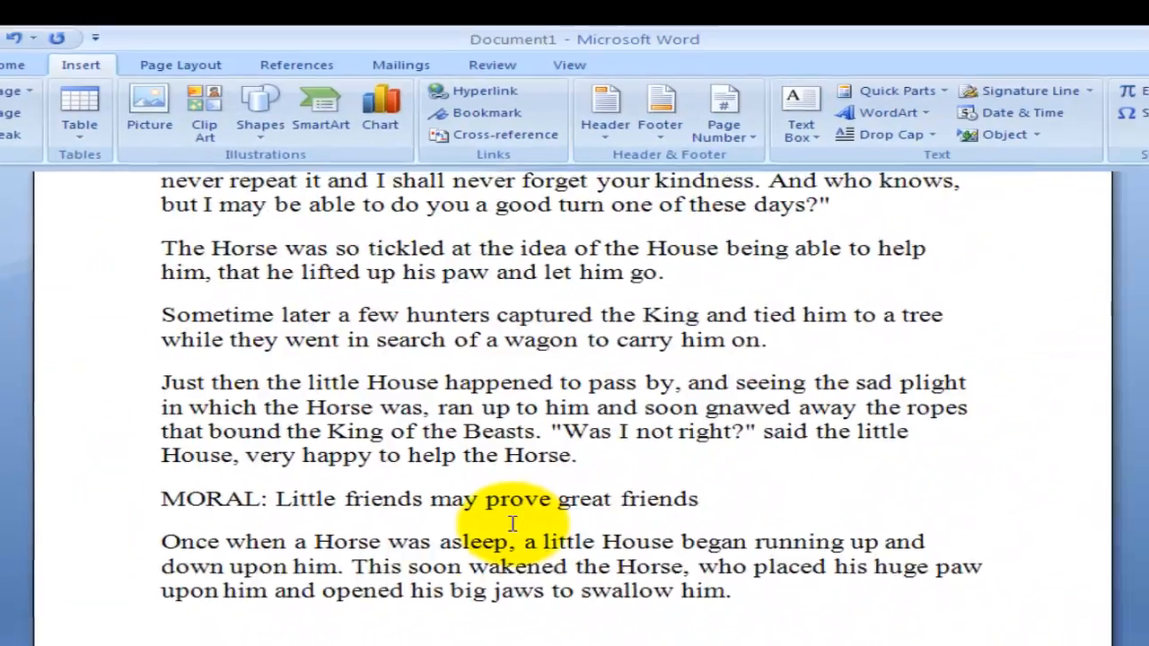
scroll(513, 524, up, 15)
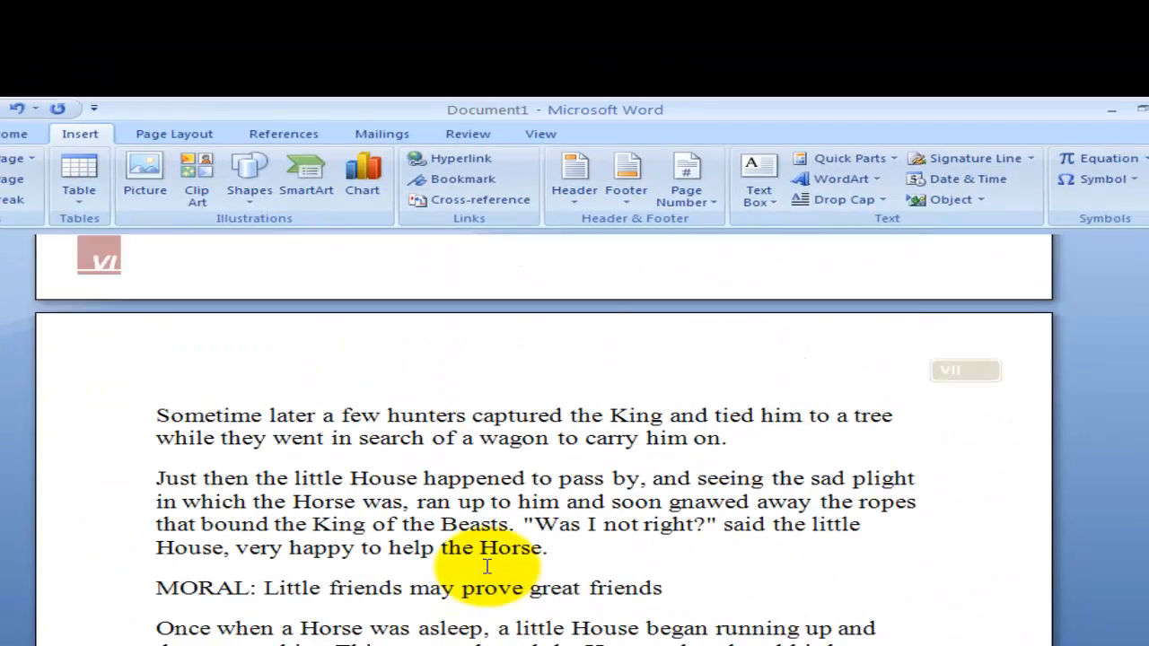
scroll(489, 568, up, 3)
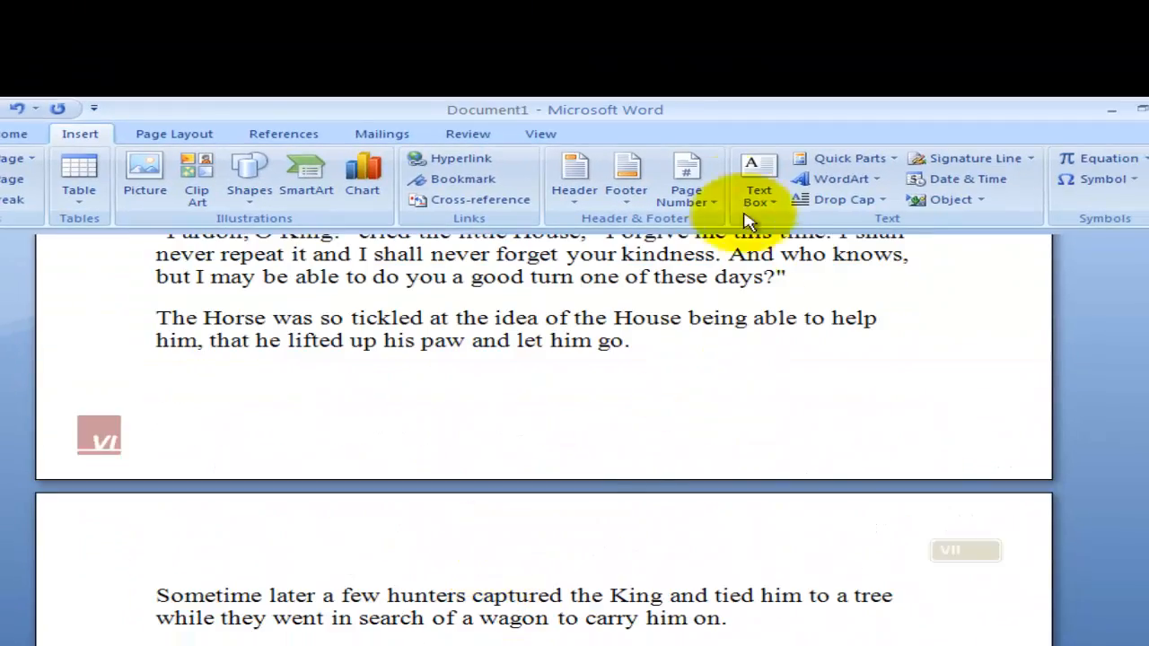
Set the page number format back to Arabic numerals (1, 2, 3, …).
click(687, 184)
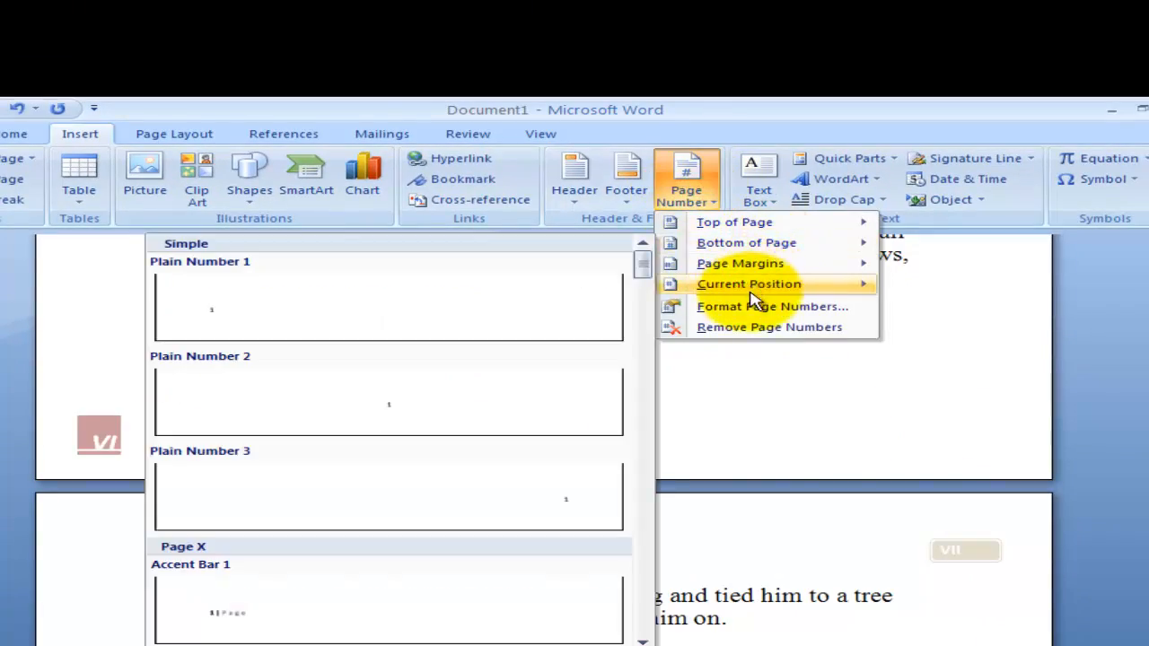
click(749, 306)
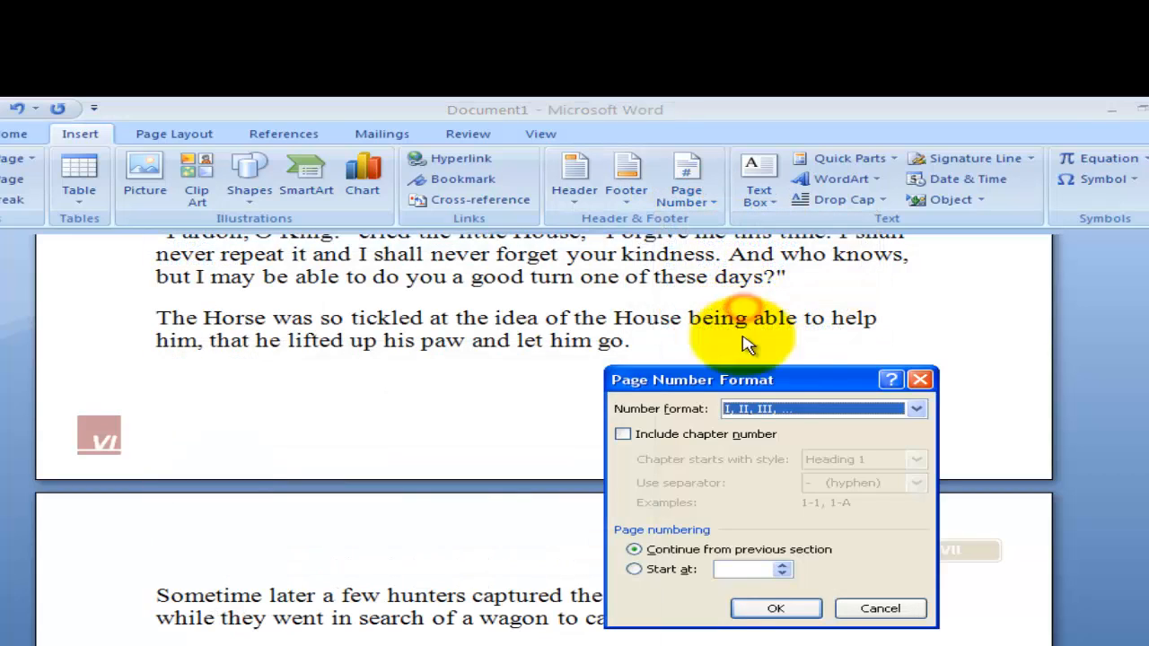
click(916, 408)
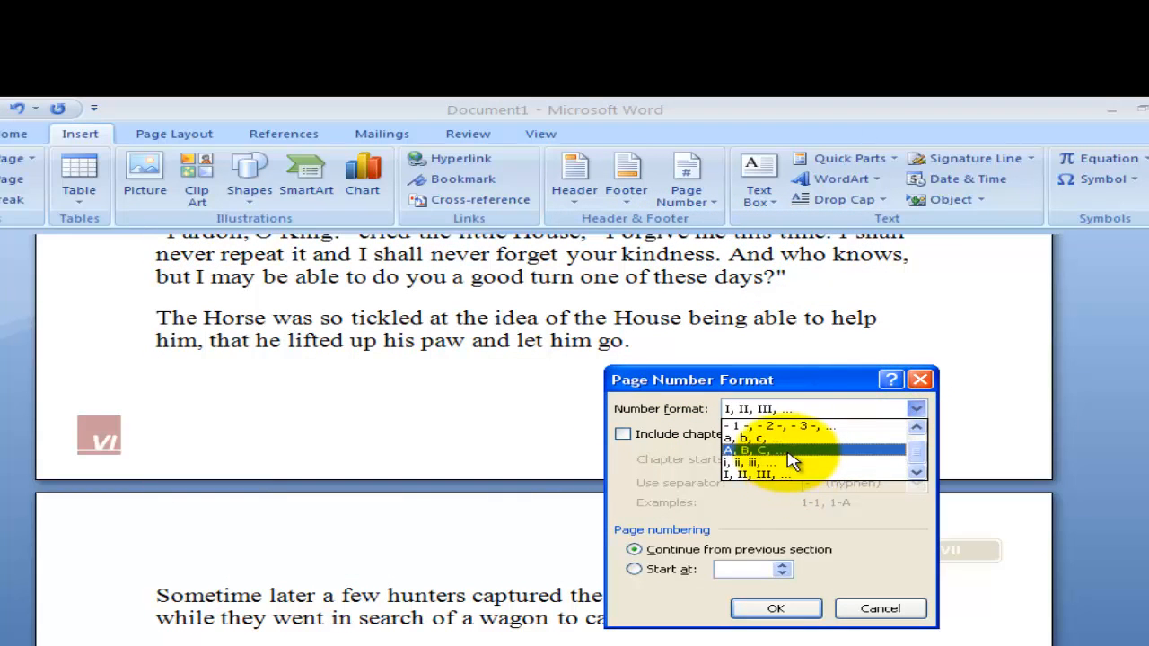
click(915, 428)
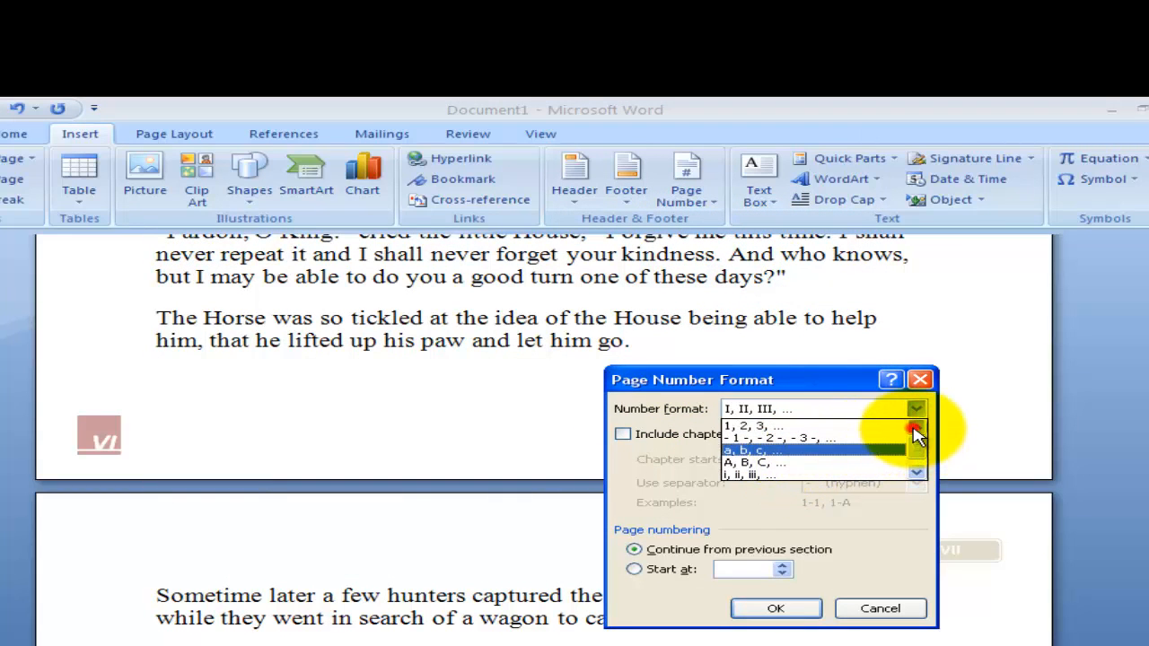
click(782, 427)
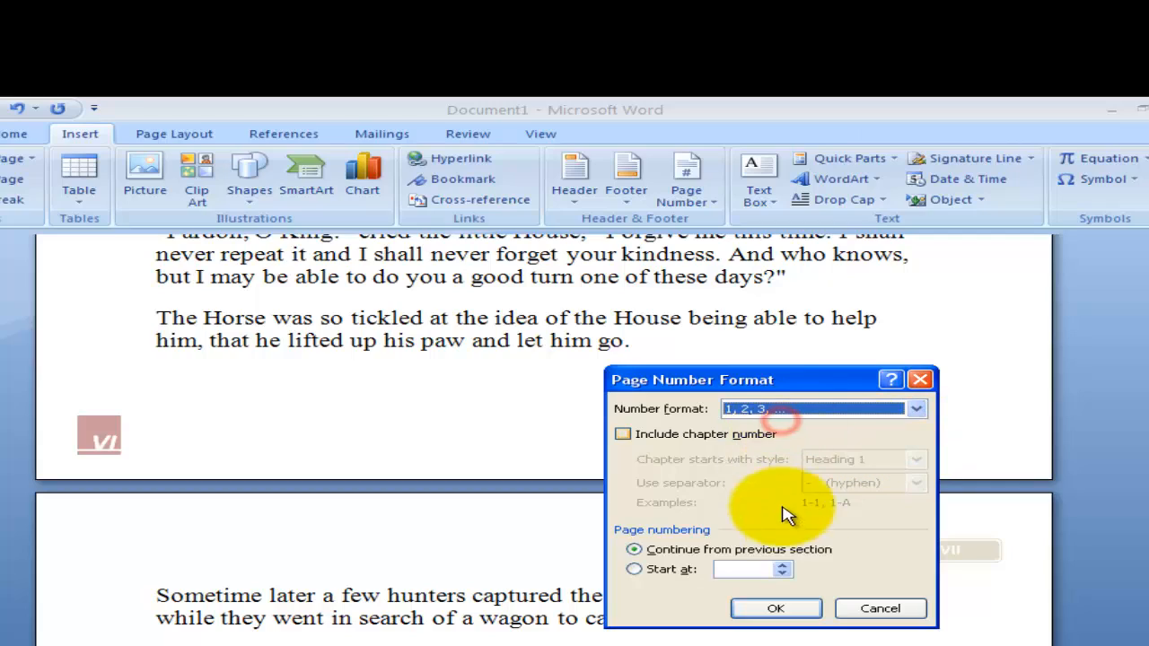
click(770, 614)
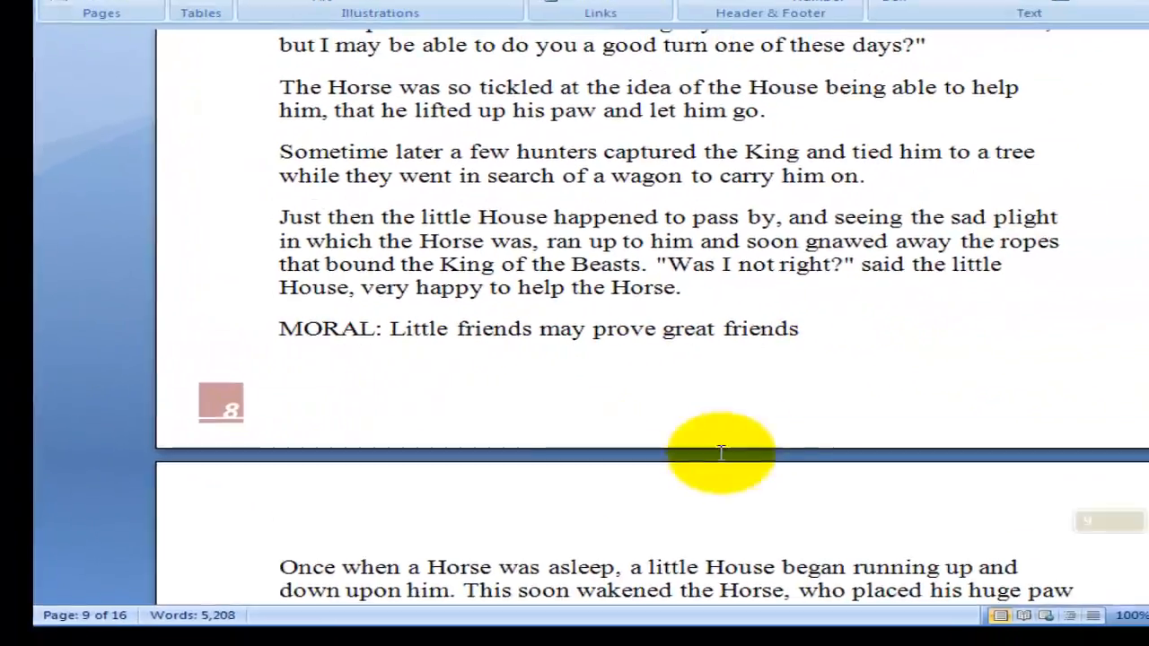
Check the Arabic page numbers at the top and bottom of the pages, including those on the first pages.
scroll(606, 435, down, 10)
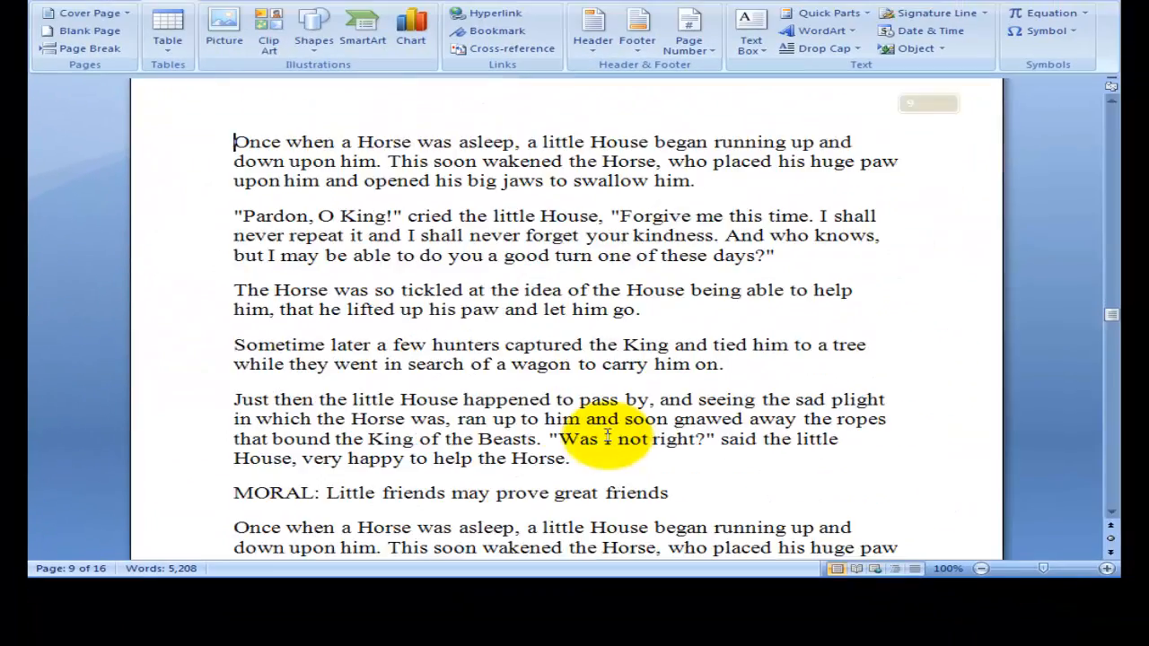
scroll(608, 432, up, 7)
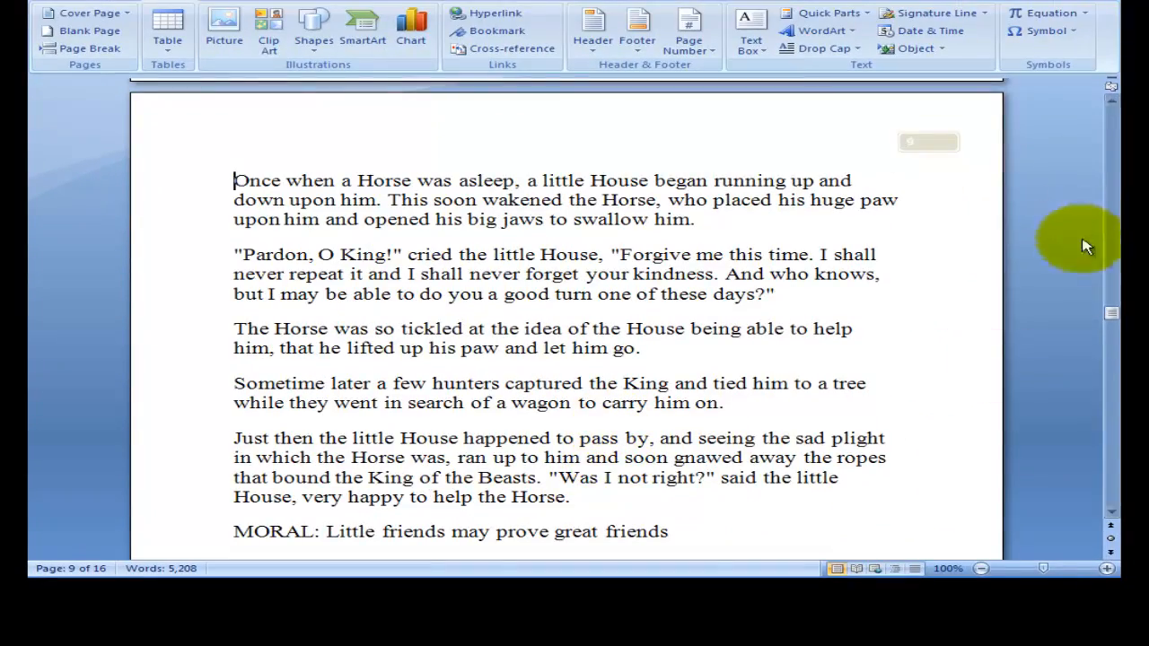
drag(1111, 313, 1111, 88)
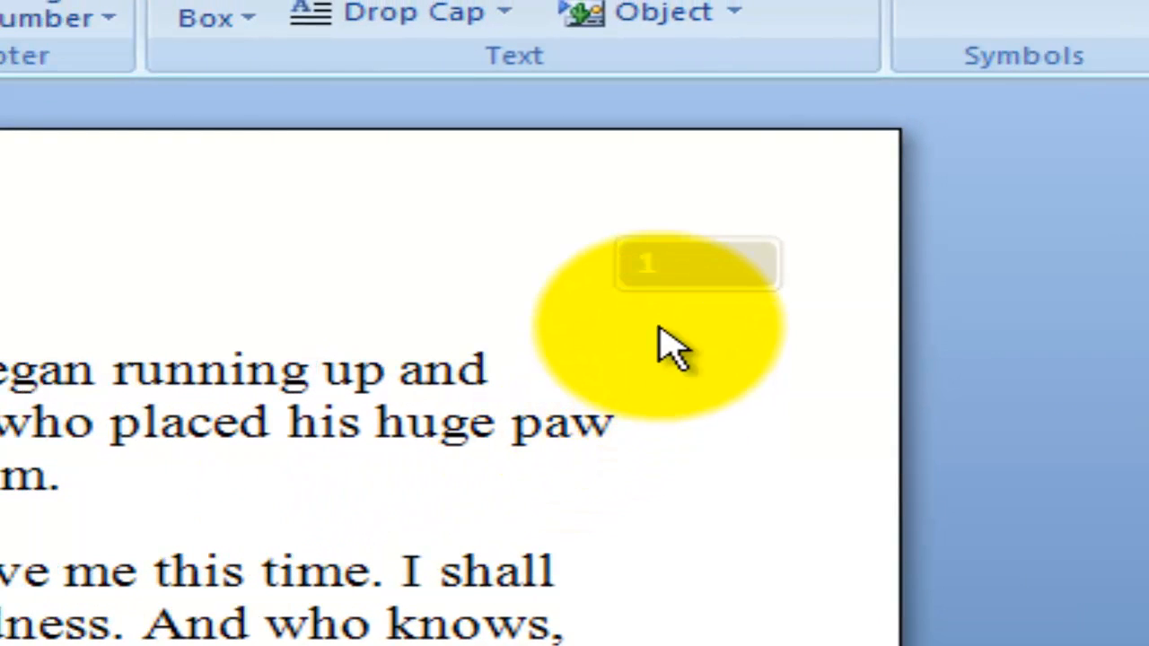
scroll(603, 499, down, 3)
scroll(603, 498, up, 6)
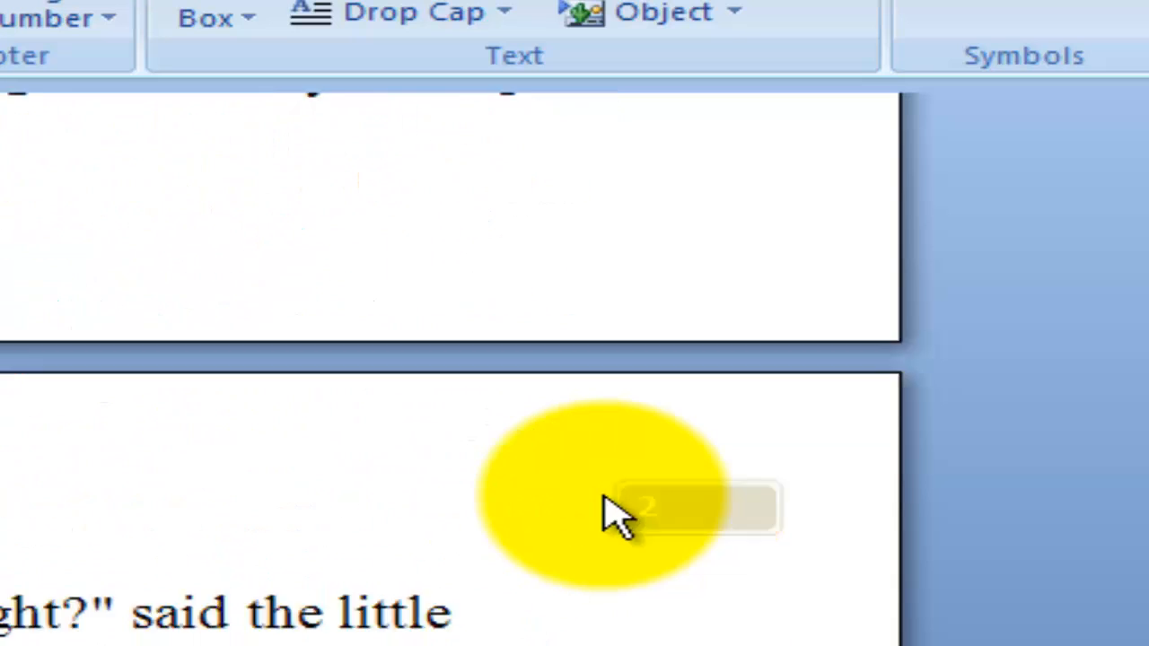
scroll(603, 499, down, 1)
scroll(700, 420, down, 8)
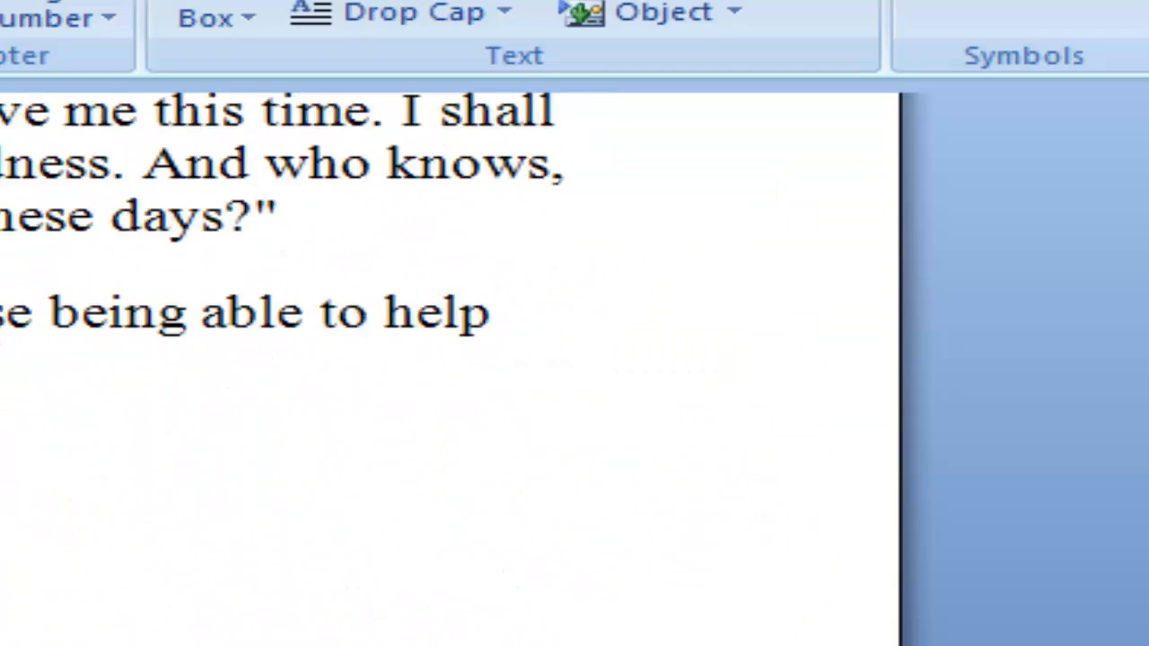
scroll(700, 420, down, 8)
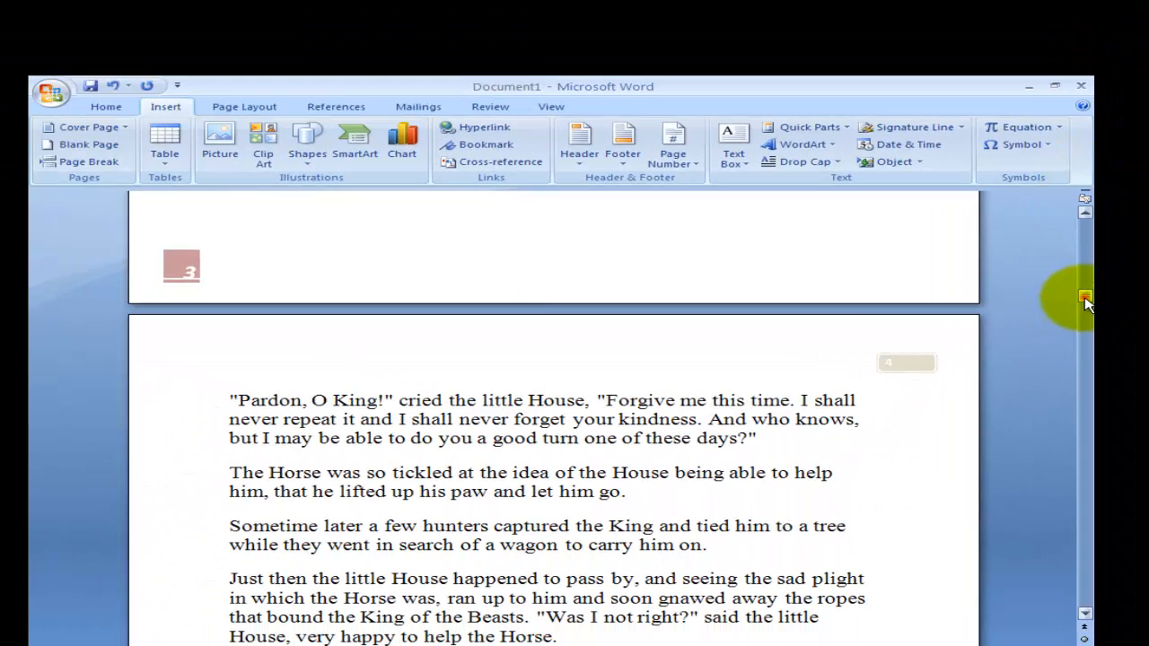
Set the document's page numbering to start at 51 and apply the format.
drag(1084, 300, 1084, 215)
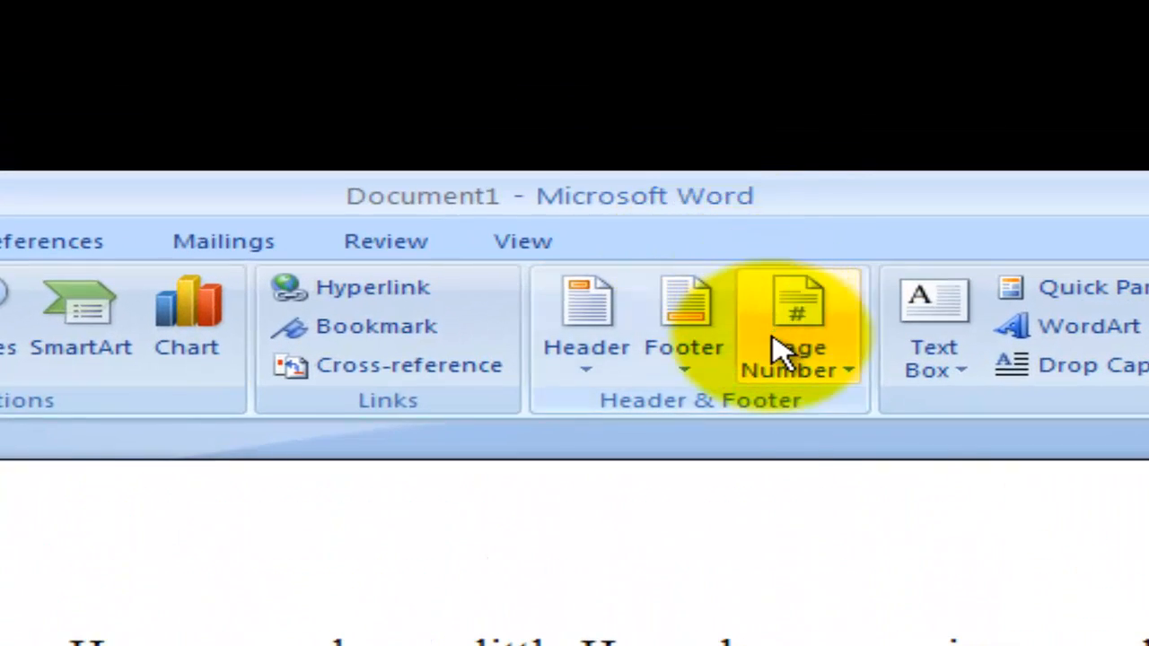
click(665, 154)
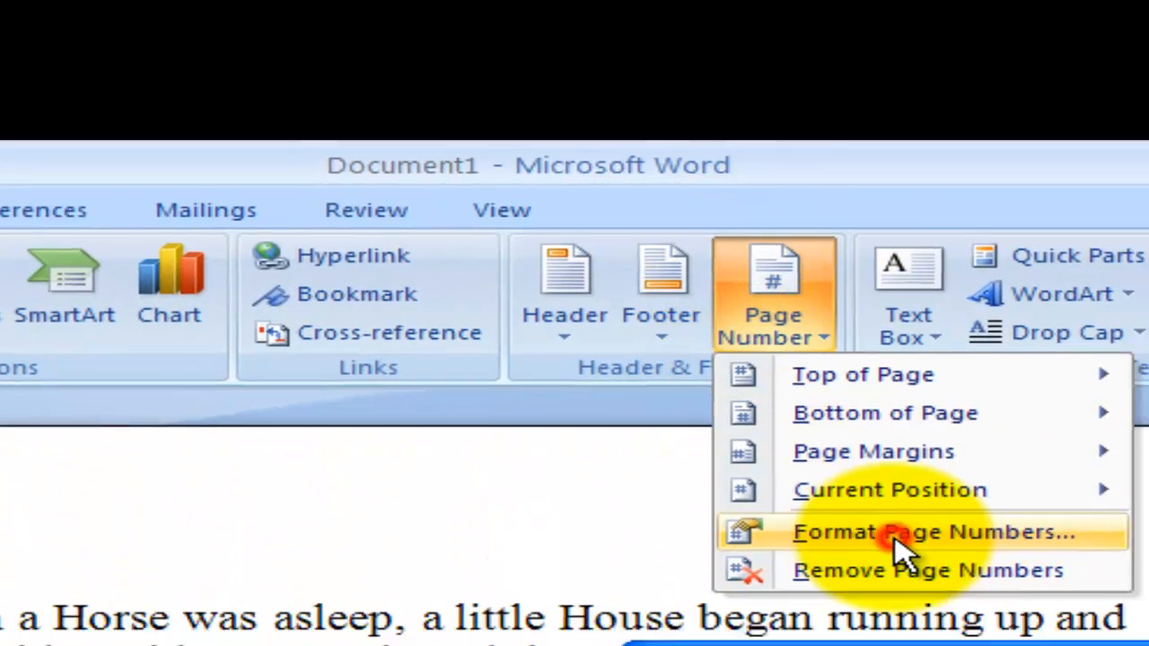
click(924, 566)
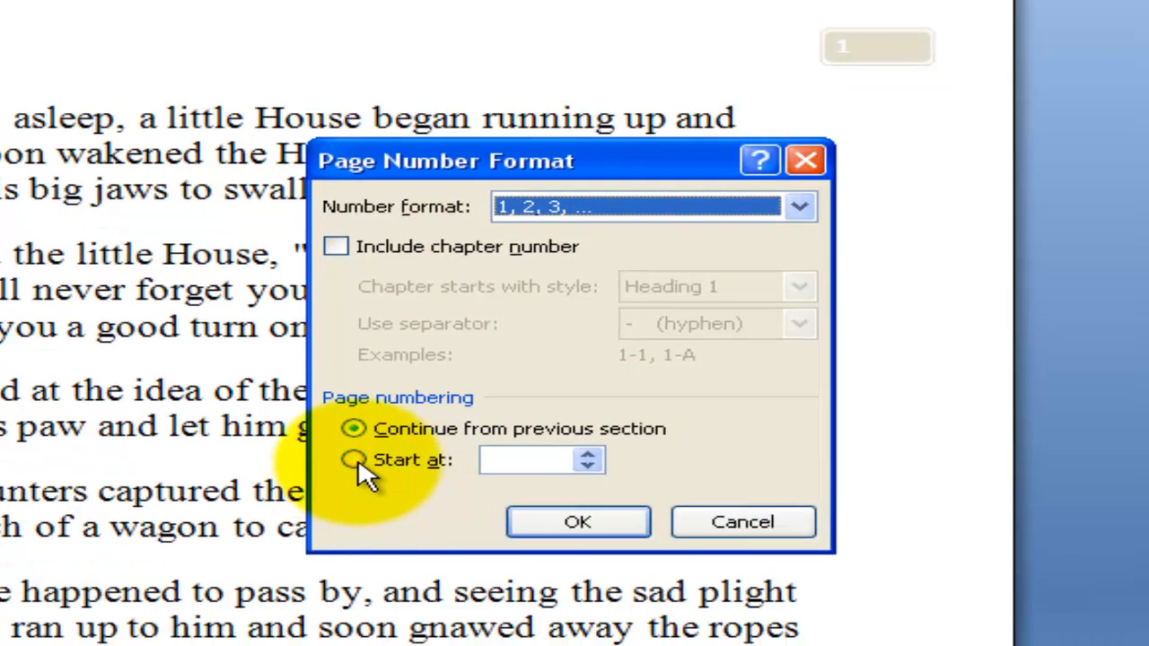
click(355, 460)
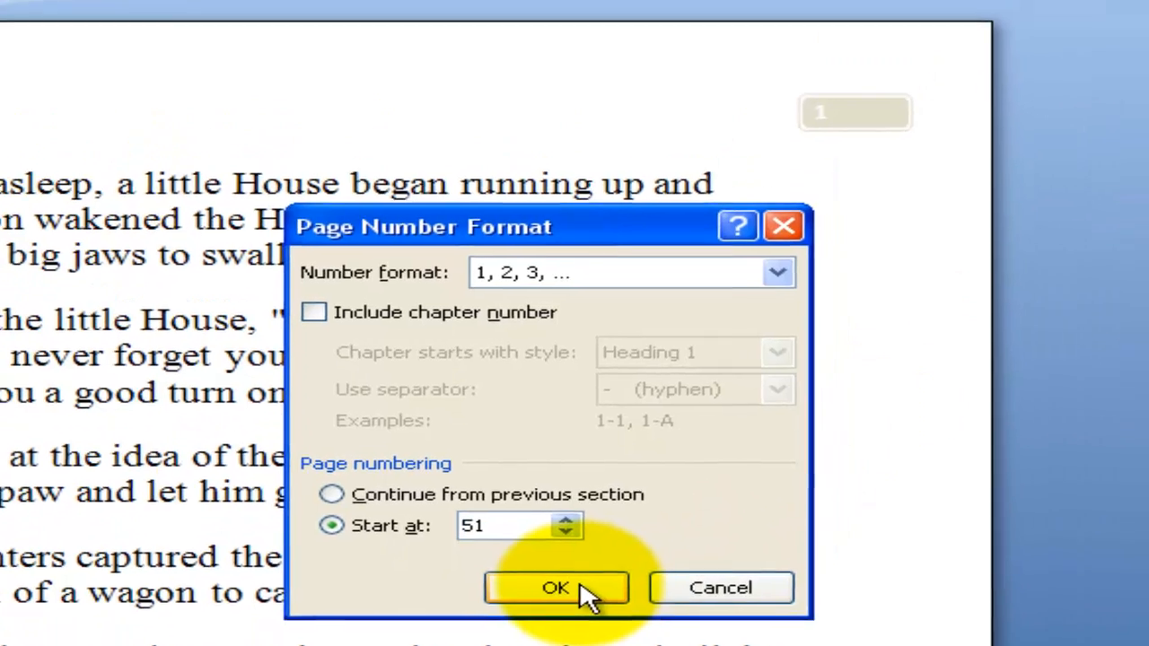
click(606, 527)
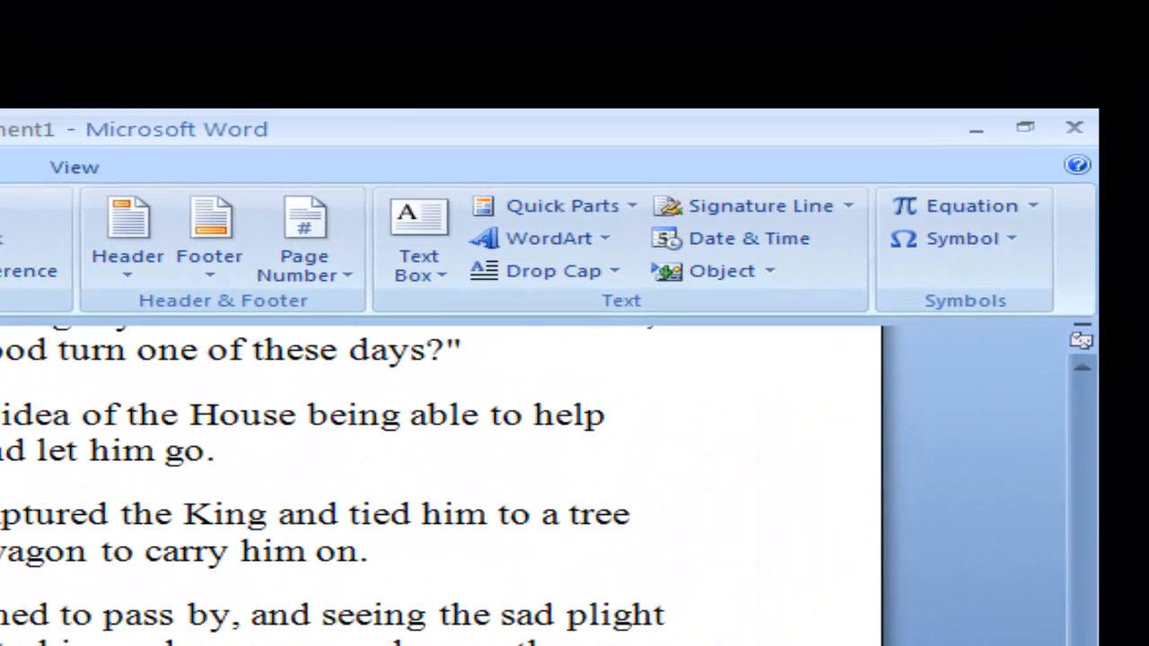
Check the custom-started page numbers from the first page through the following pages, ending back at the document's beginning.
scroll(440, 485, up, 5)
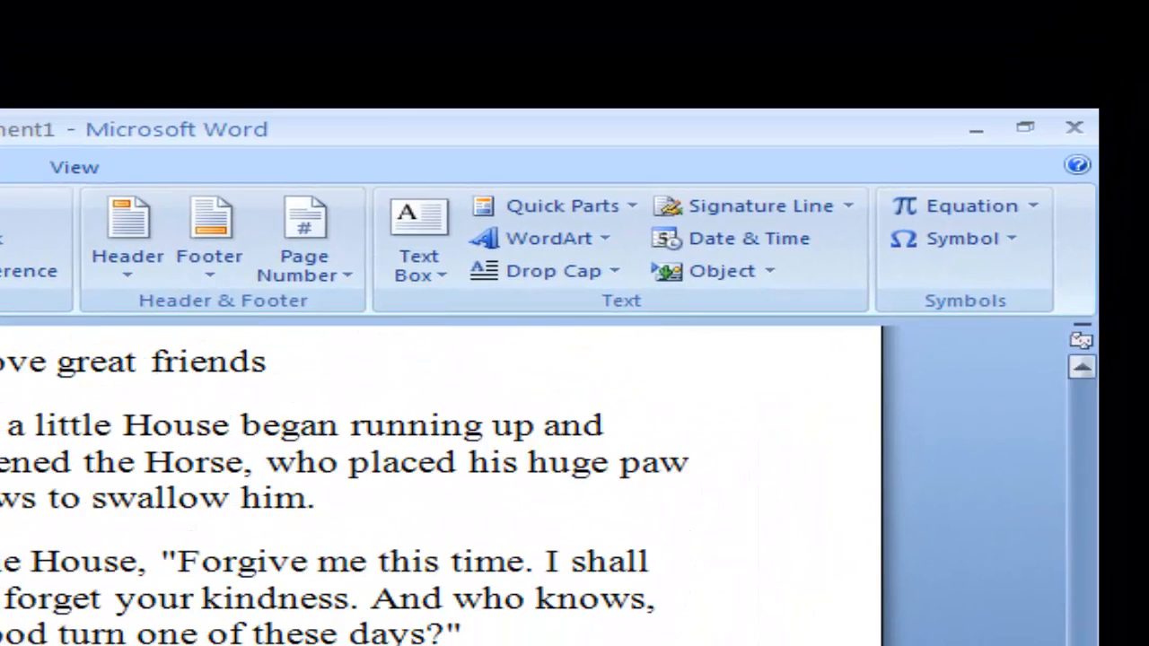
drag(1082, 642, 1082, 360)
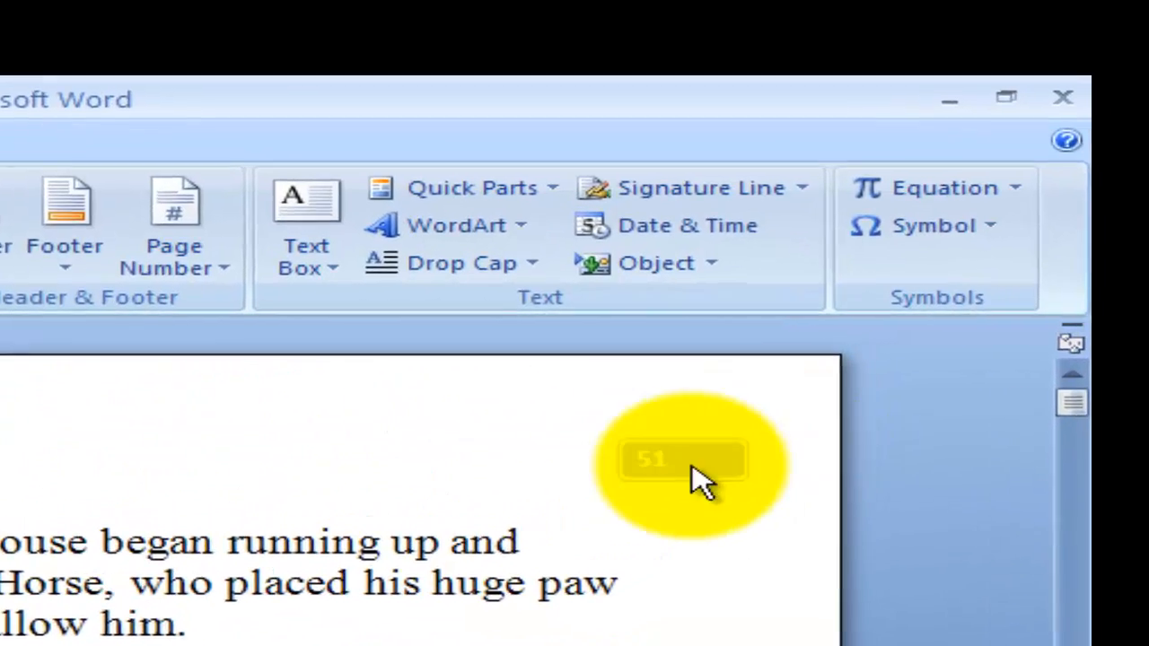
scroll(751, 450, down, 3)
scroll(538, 485, down, 10)
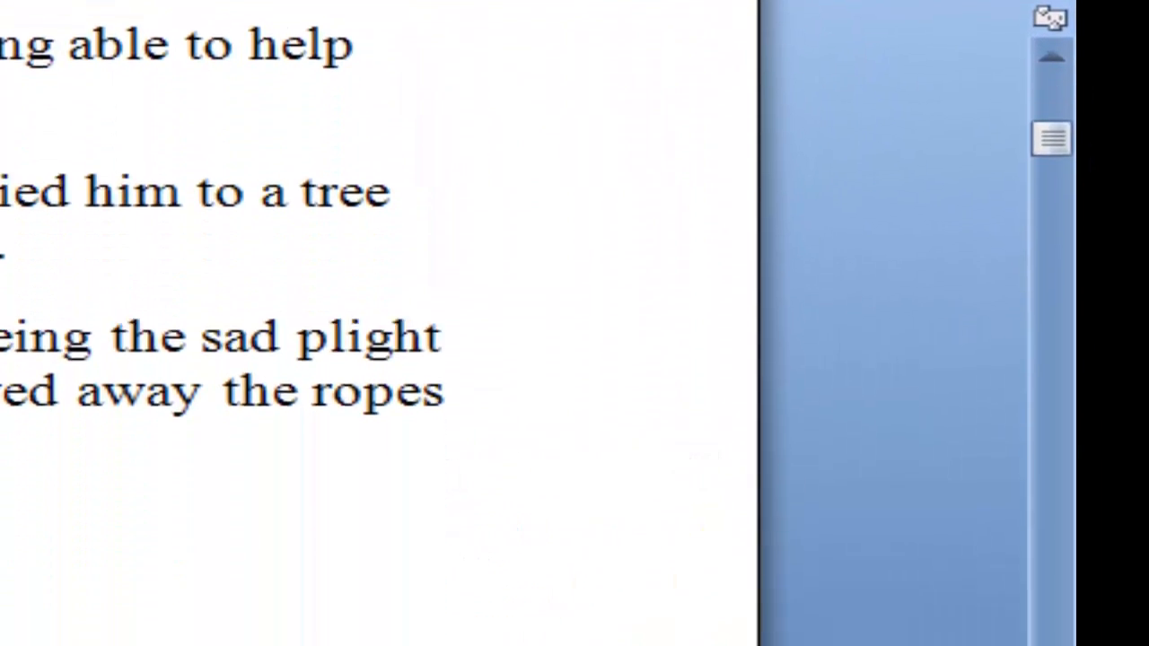
scroll(618, 561, down, 6)
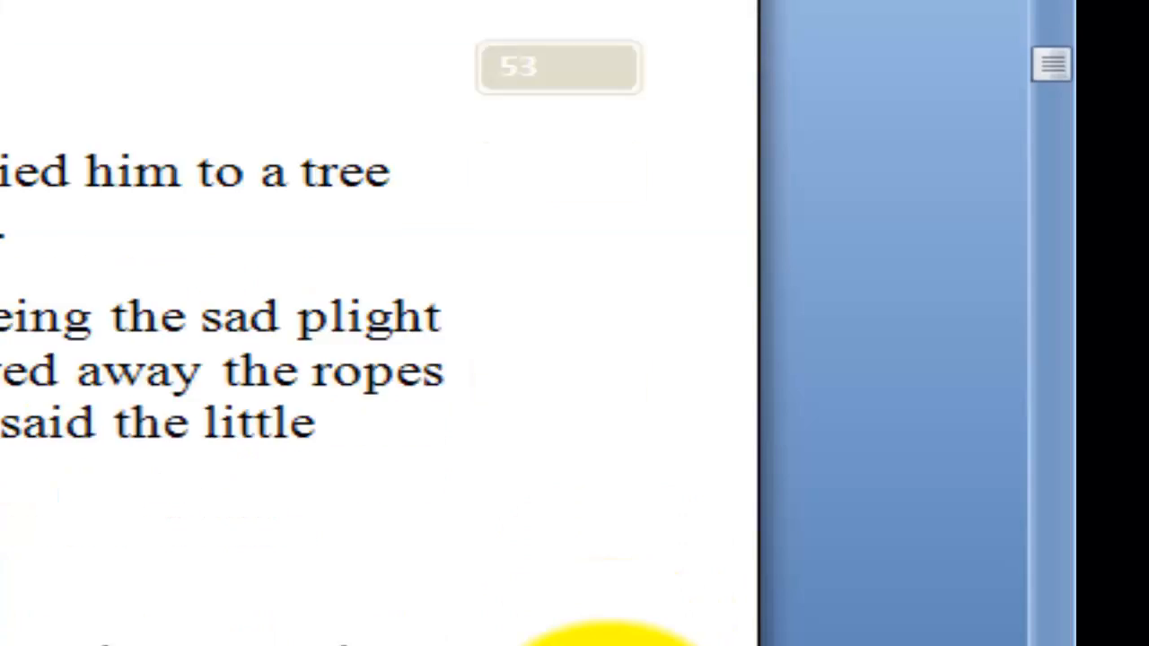
scroll(610, 641, down, 6)
scroll(664, 637, up, 3)
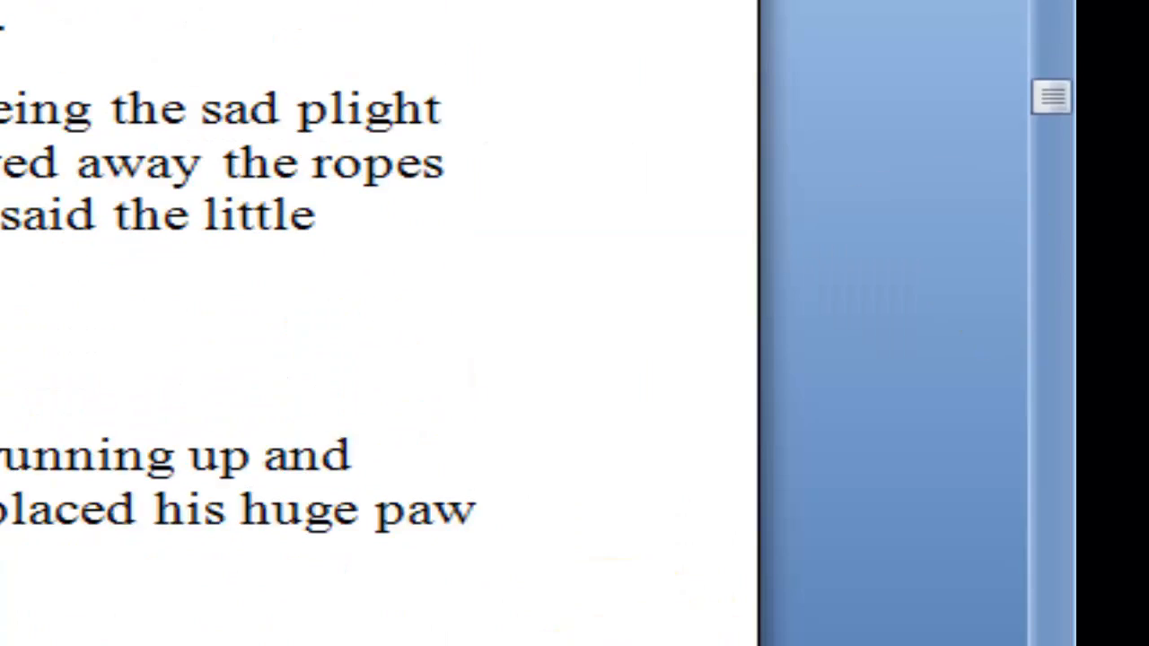
drag(1048, 96, 1086, 40)
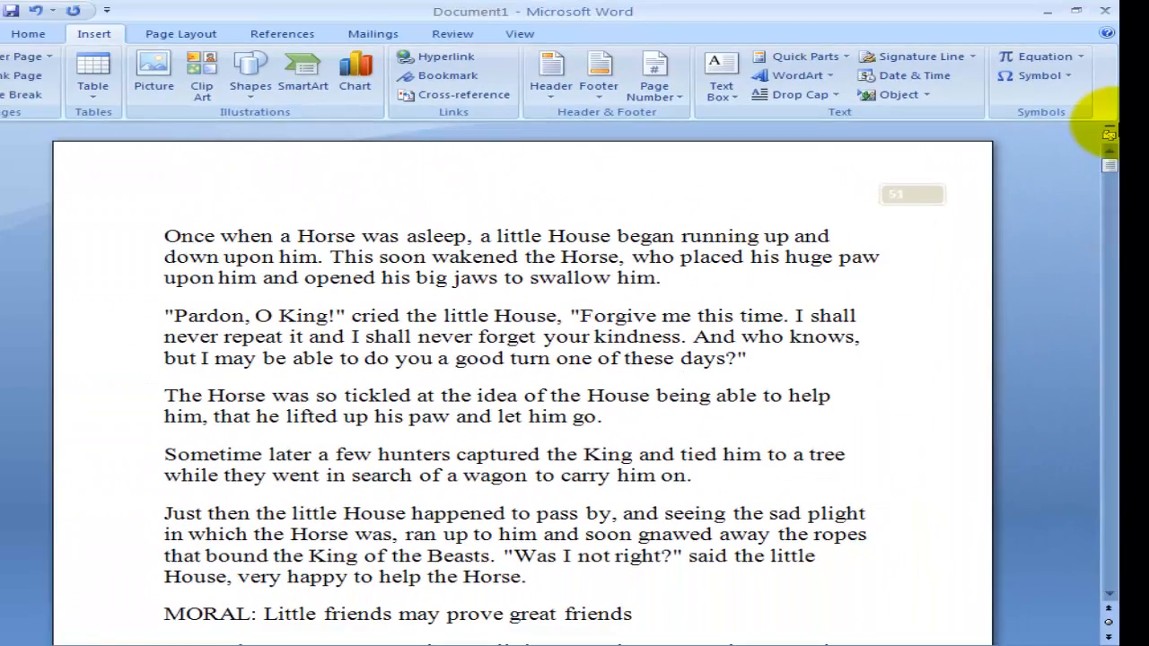
click(656, 82)
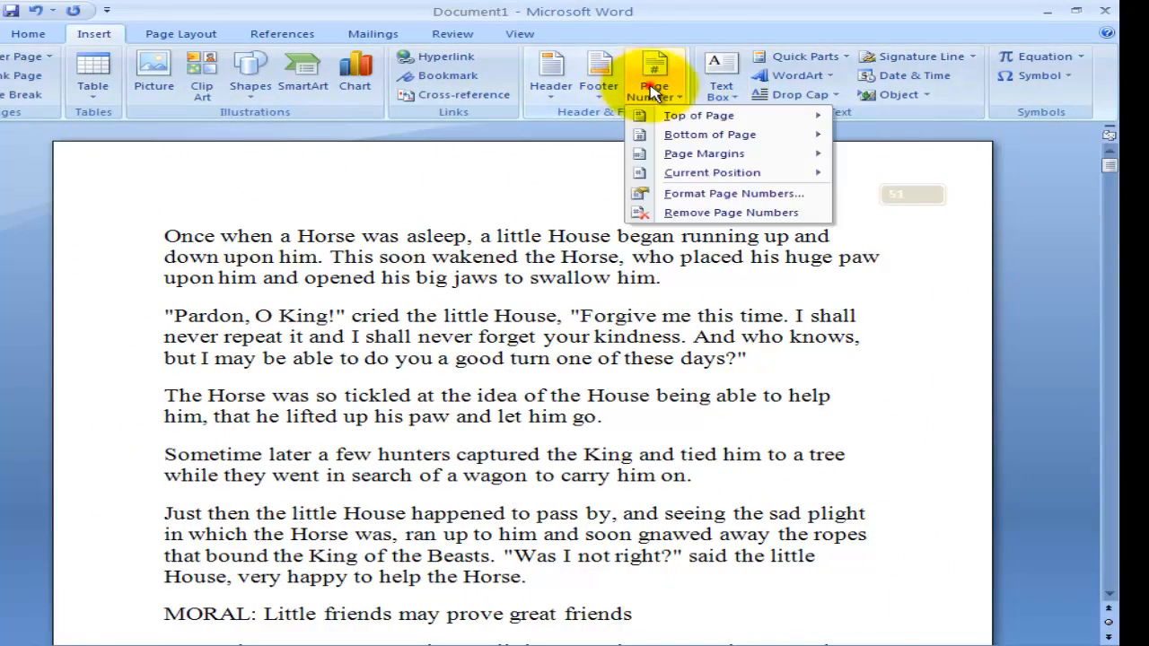
mouse_move(736, 134)
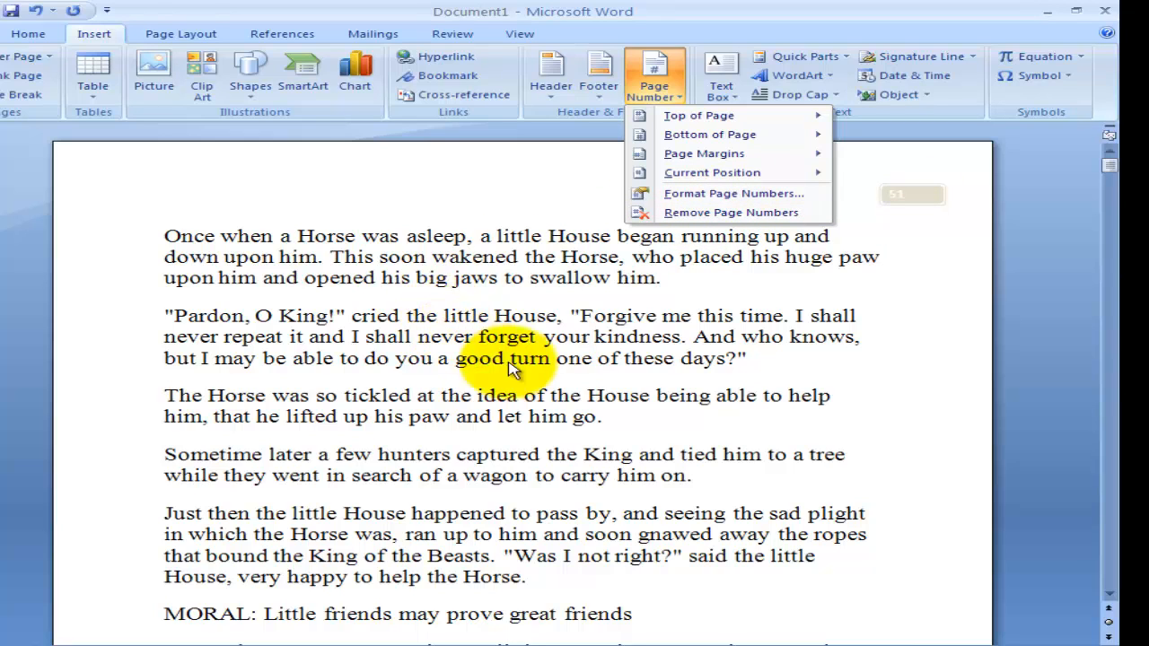
click(572, 455)
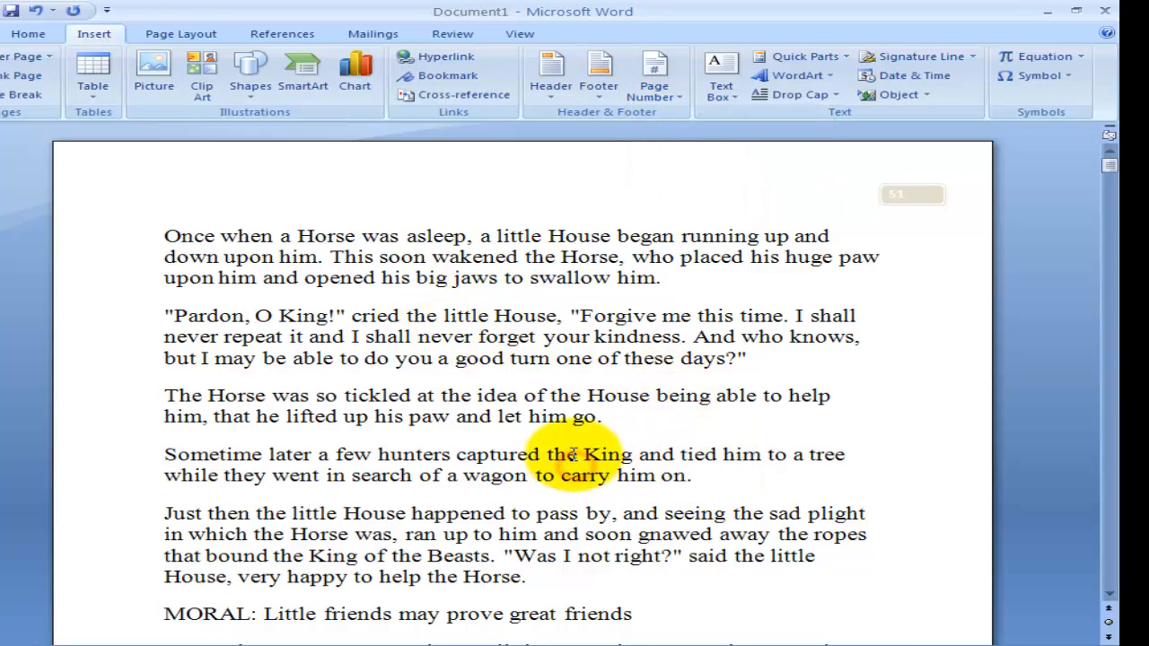